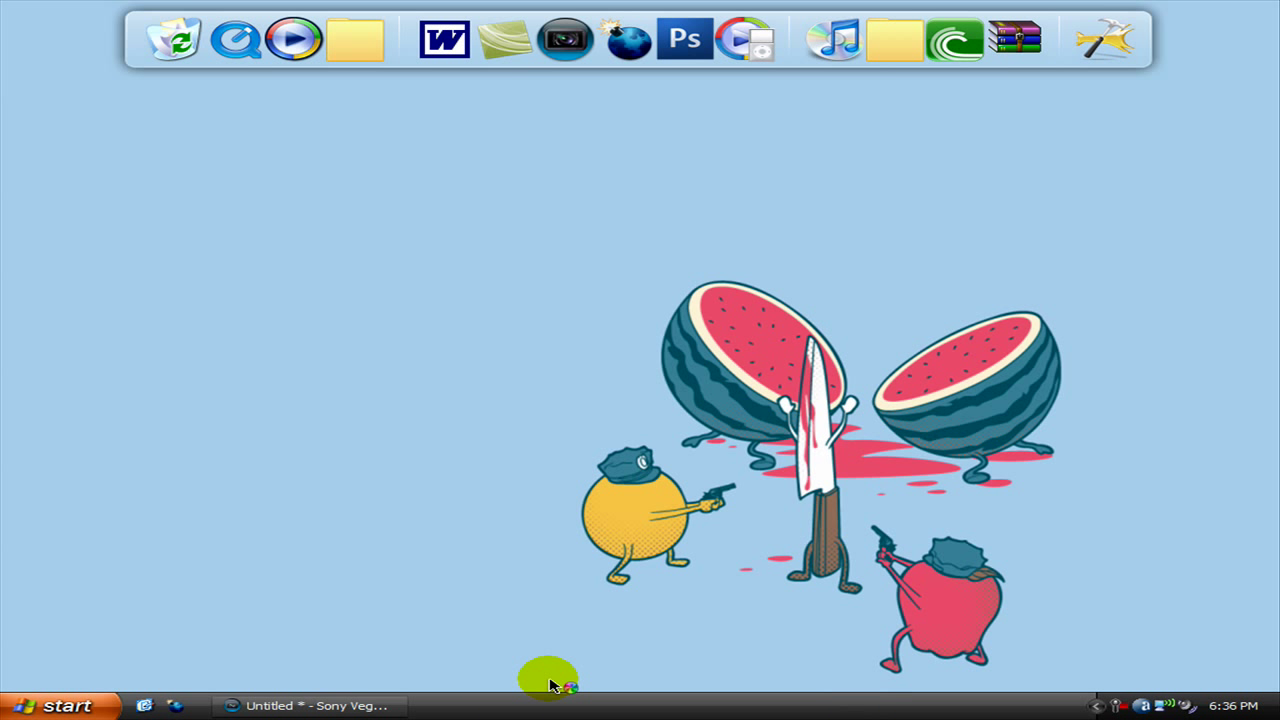
Step: Place animation domination 004.jpg on the timeline and pan/crop it to 1,080×810 around the boy's eyes
{"action": "left_click", "coordinate": [320, 705]}
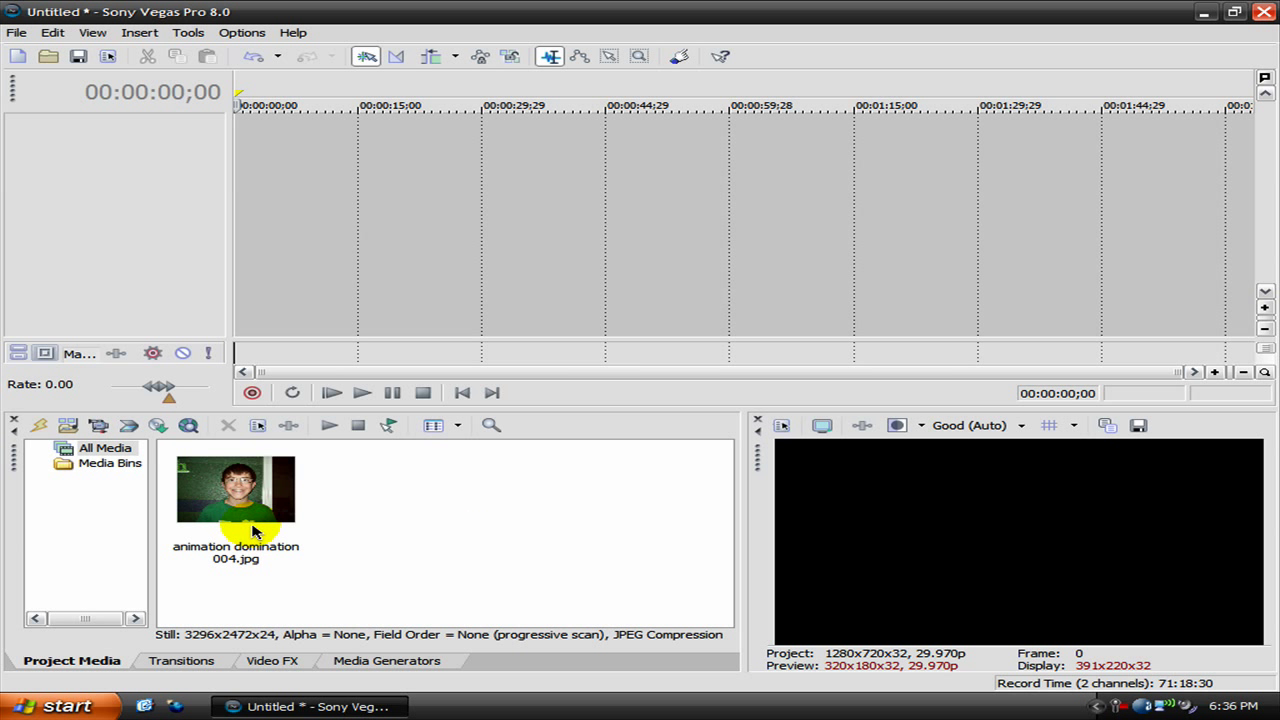
{"action": "left_click_drag", "start_coordinate": [255, 495], "coordinate": [180, 225]}
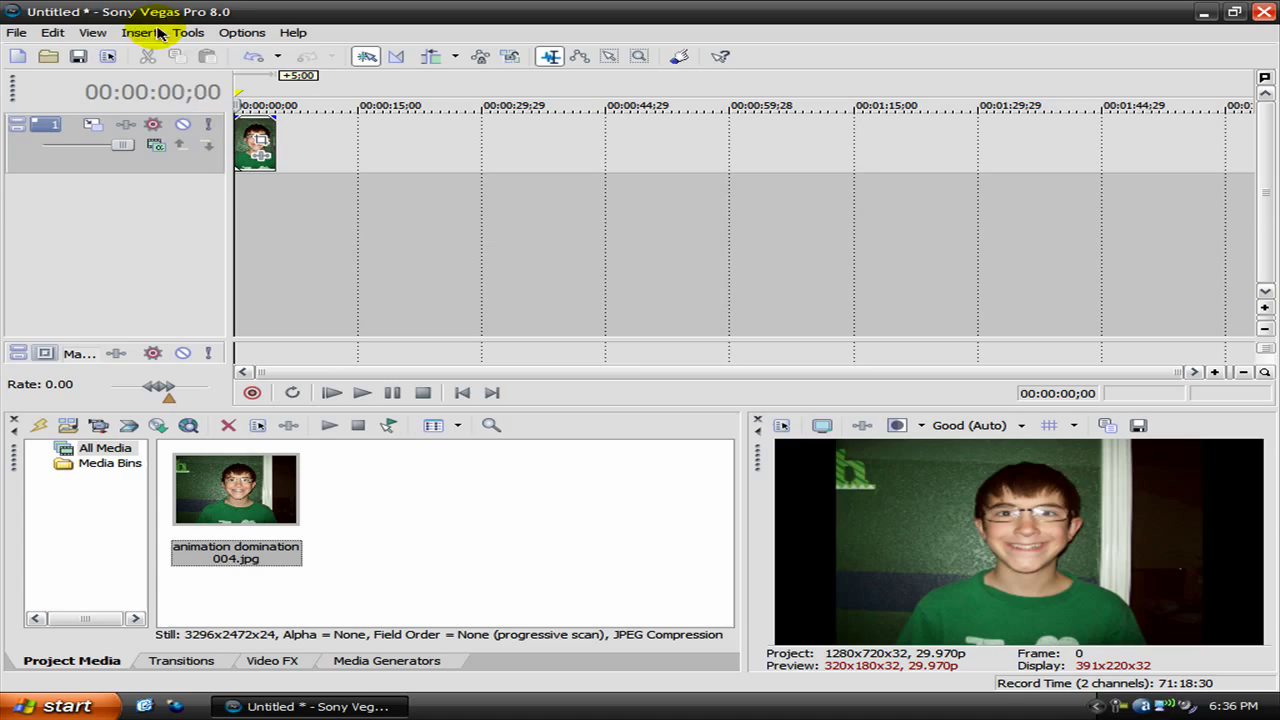
{"action": "left_click", "coordinate": [258, 140]}
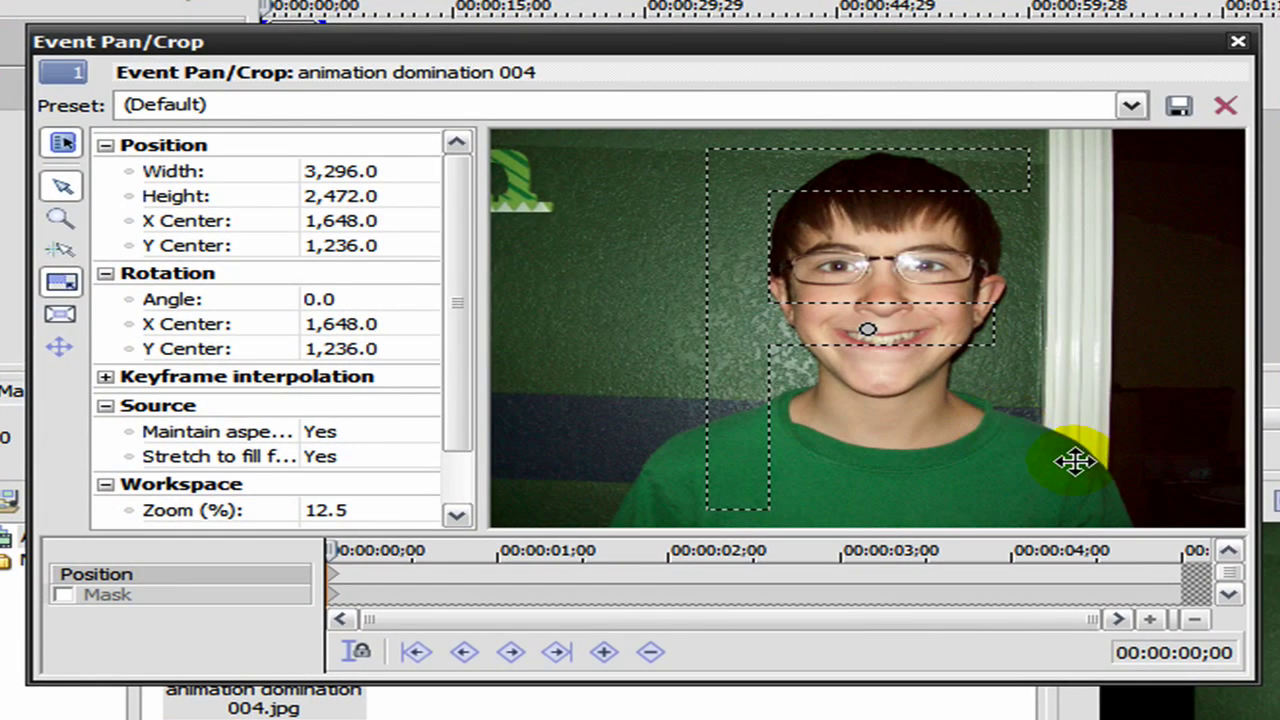
{"action": "left_click_drag", "start_coordinate": [1071, 460], "coordinate": [990, 397]}
{"action": "left_click_drag", "start_coordinate": [1127, 476], "coordinate": [1007, 318]}
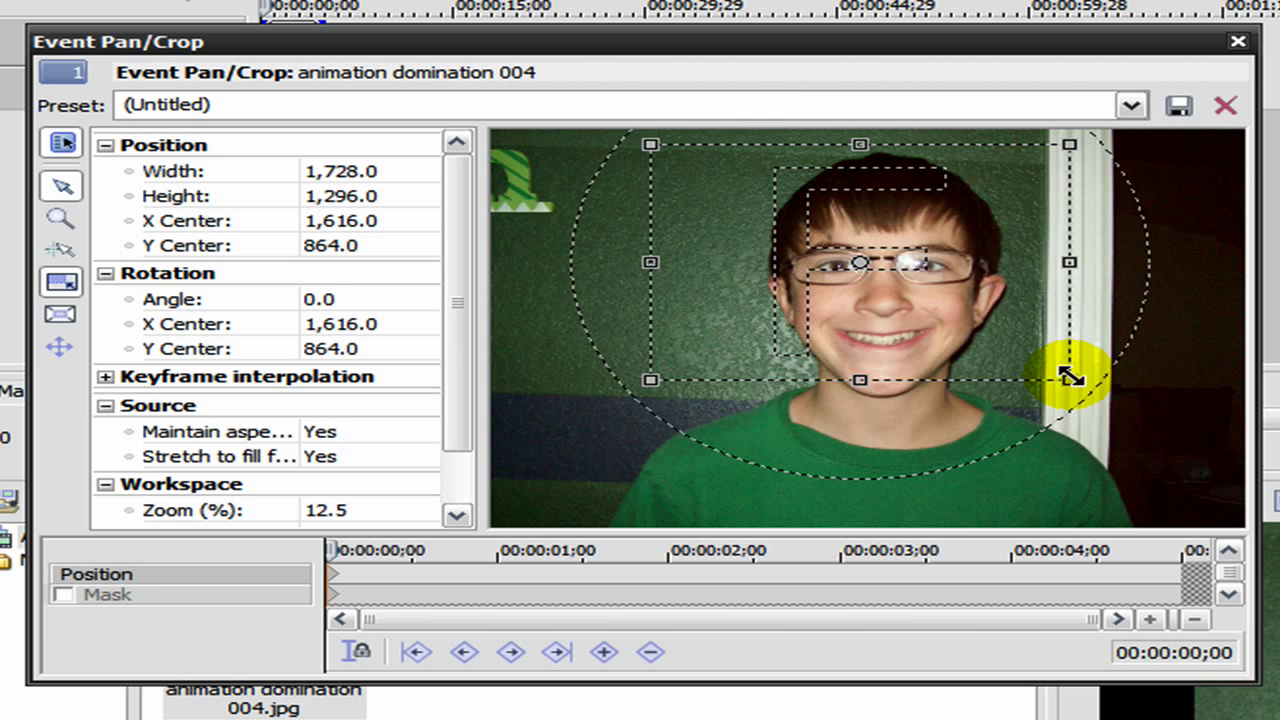
{"action": "left_click_drag", "start_coordinate": [1070, 376], "coordinate": [995, 320]}
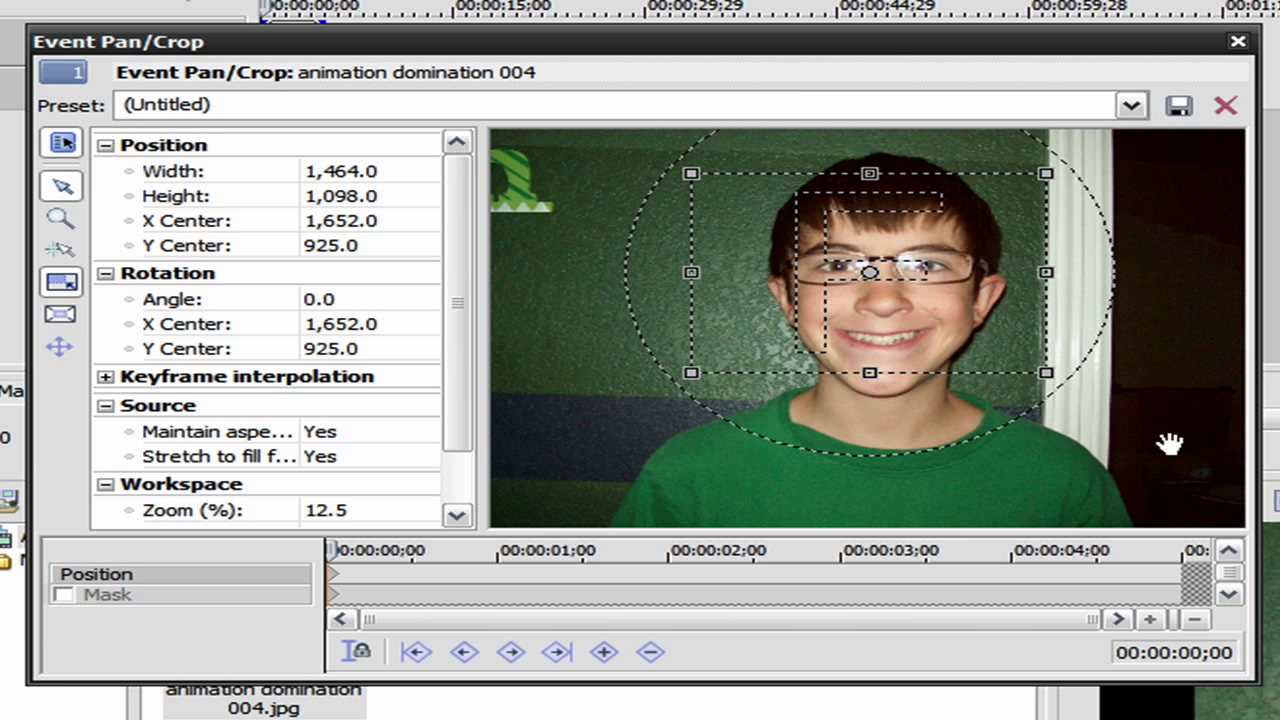
{"action": "left_click_drag", "start_coordinate": [1050, 376], "coordinate": [971, 294]}
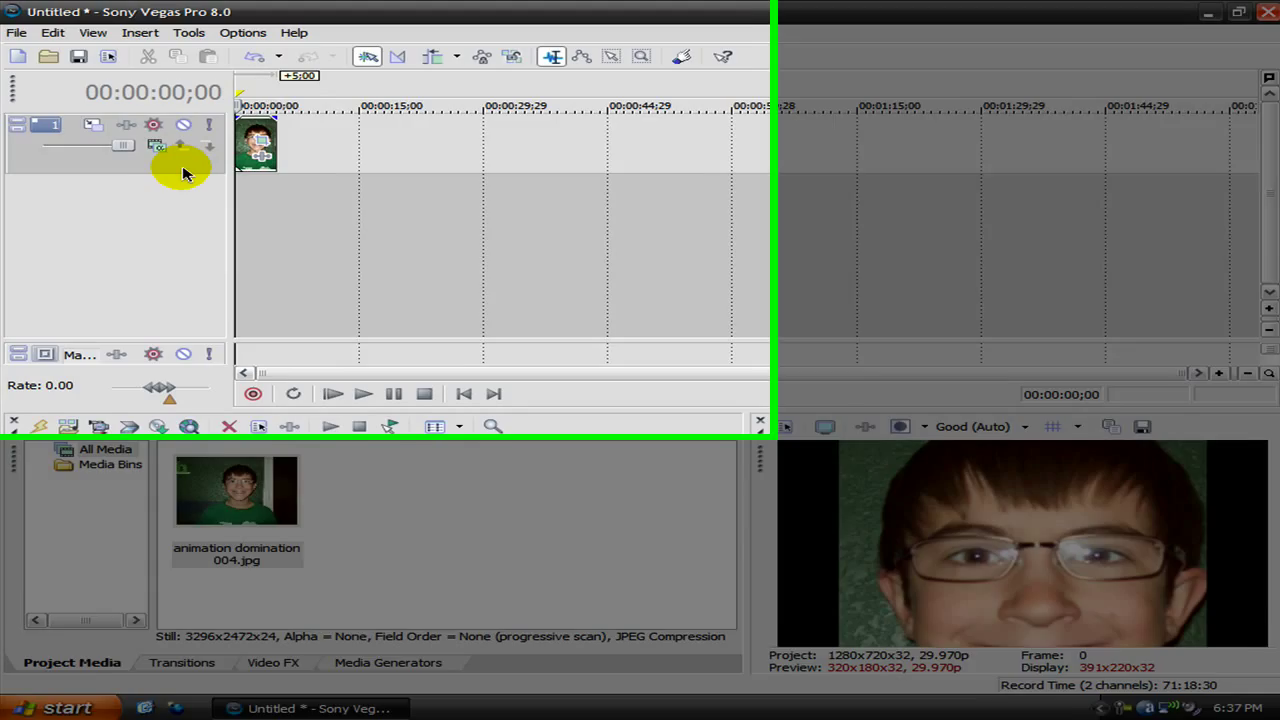
Step: Insert a new video track with the Red Solid Color preset, trimmed to the photo's length
{"action": "right_click", "coordinate": [183, 173]}
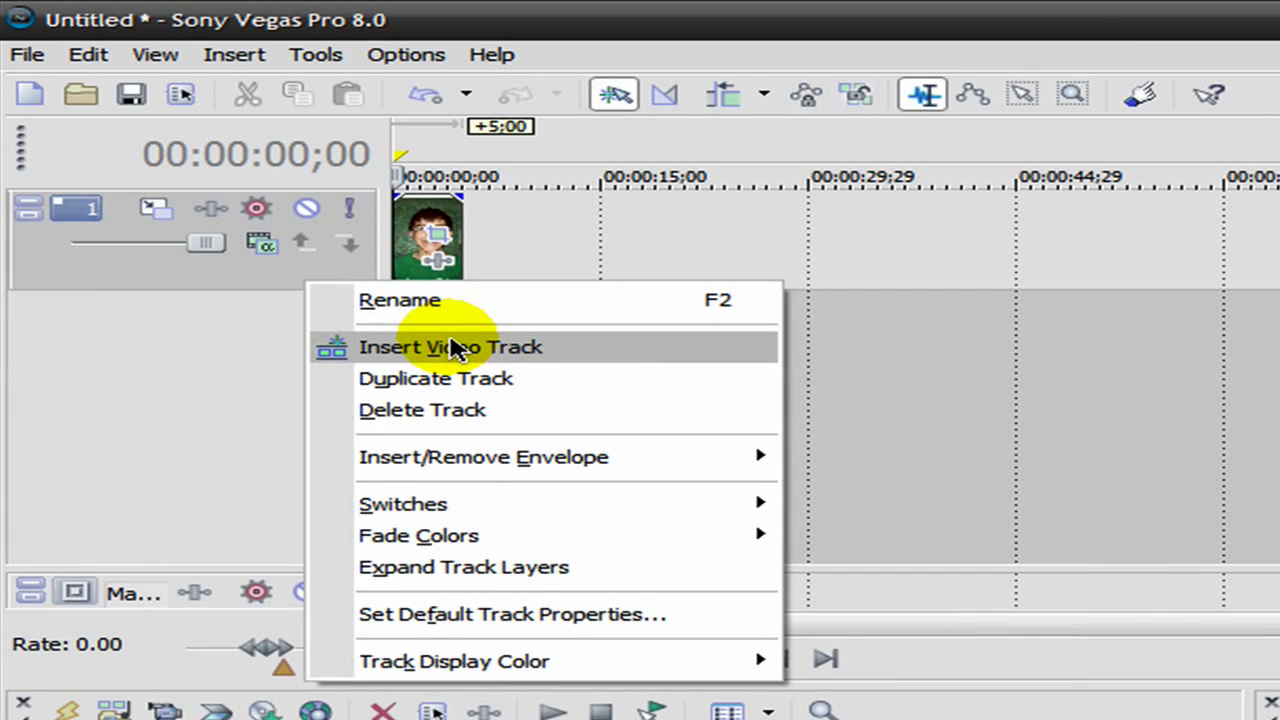
{"action": "left_click", "coordinate": [275, 207]}
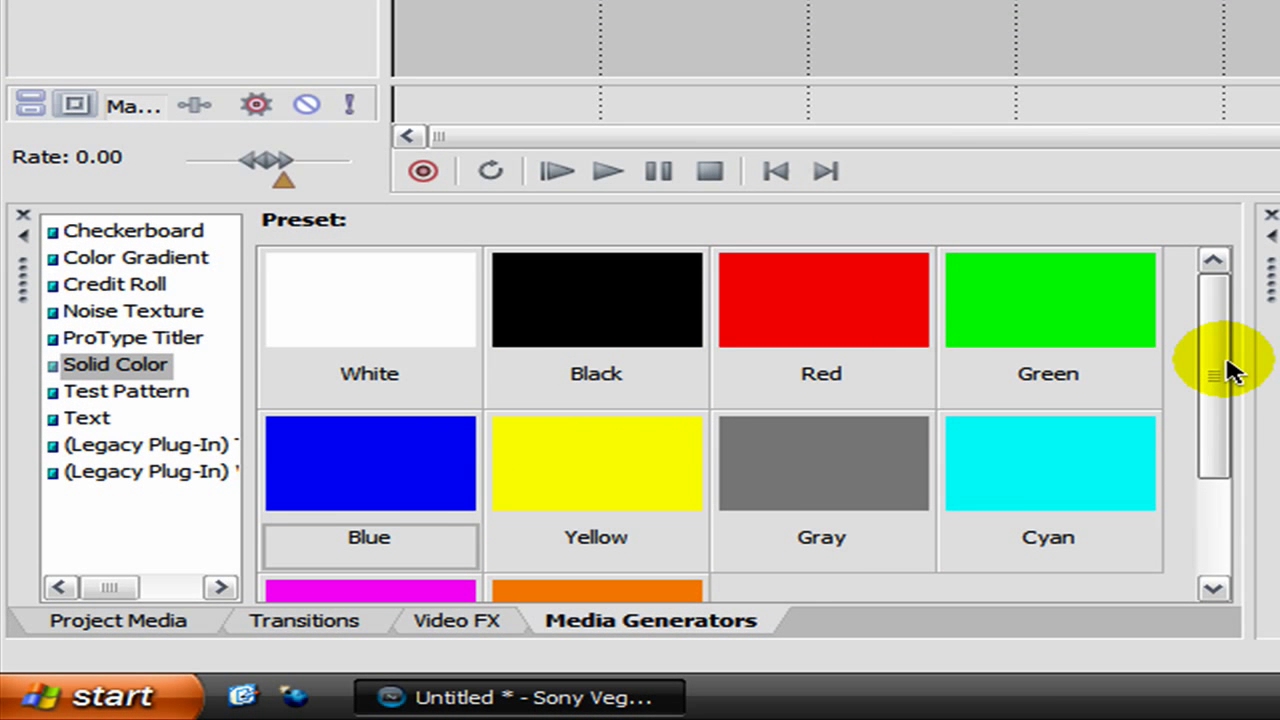
{"action": "mouse_move", "coordinate": [1223, 366]}
{"action": "left_mouse_down"}
{"action": "mouse_move", "coordinate": [1211, 437]}
{"action": "mouse_move", "coordinate": [1218, 348]}
{"action": "left_mouse_up"}
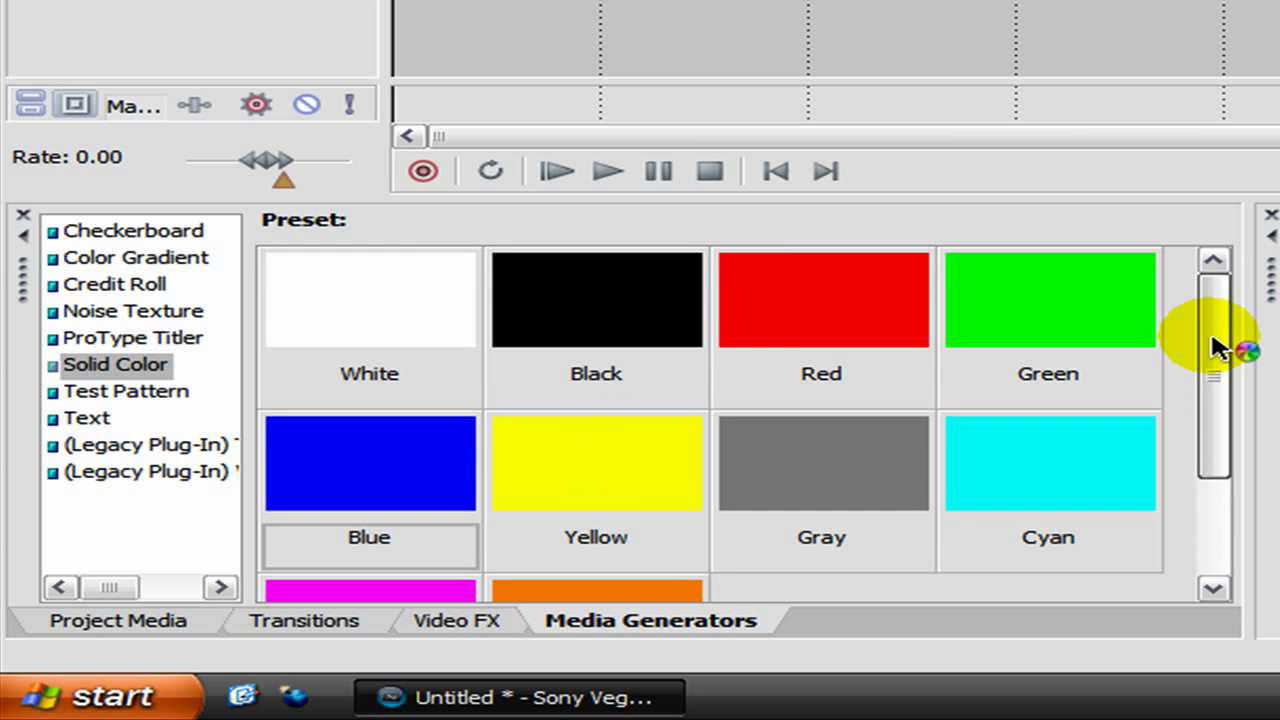
{"action": "left_click_drag", "start_coordinate": [908, 343], "coordinate": [338, 272]}
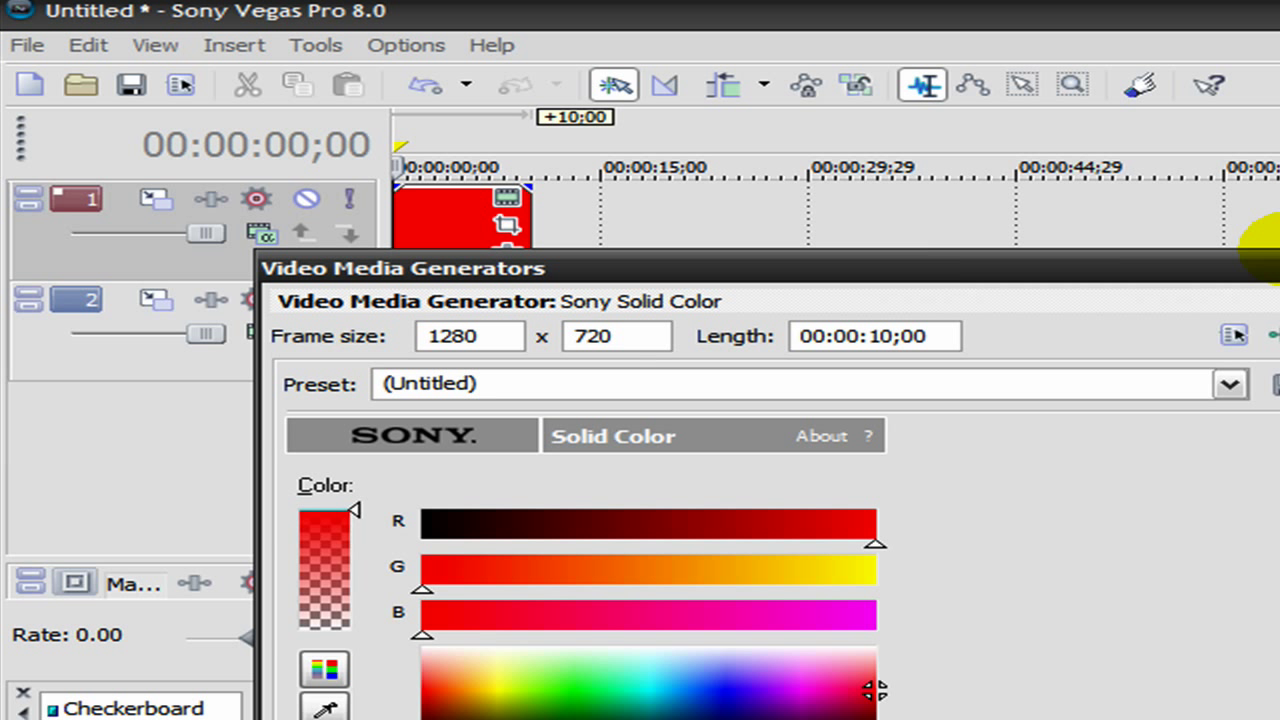
{"action": "left_click", "coordinate": [1257, 236]}
{"action": "left_click_drag", "start_coordinate": [530, 220], "coordinate": [401, 265]}
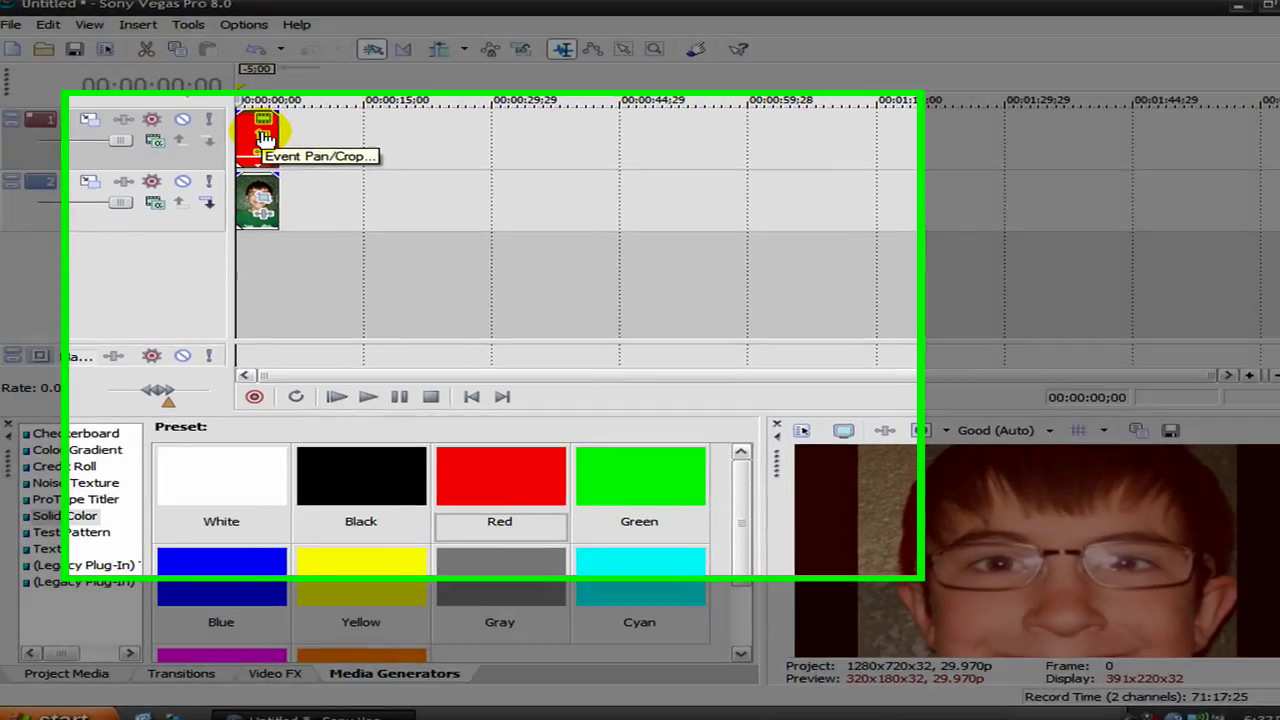
Step: Turn on Mask in the red clip's Event Pan/Crop and pick the Anchor Creation tool
{"action": "left_click", "coordinate": [262, 143]}
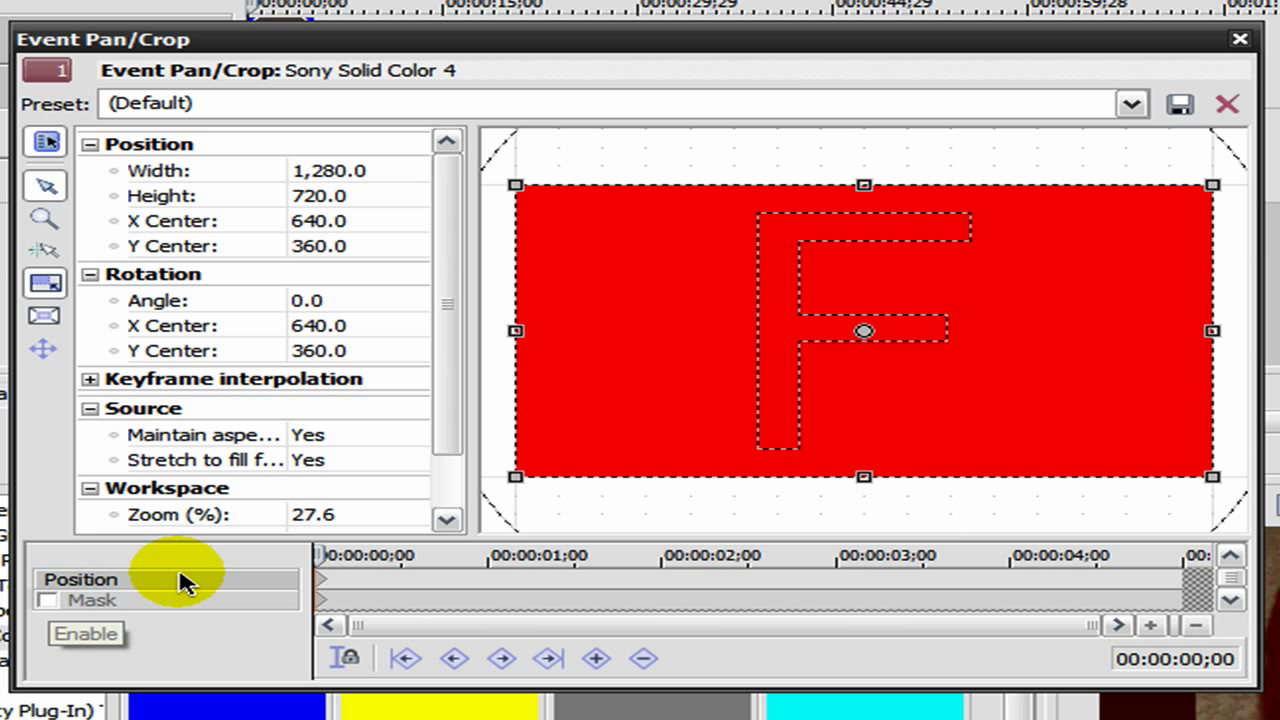
{"action": "left_click", "coordinate": [45, 600]}
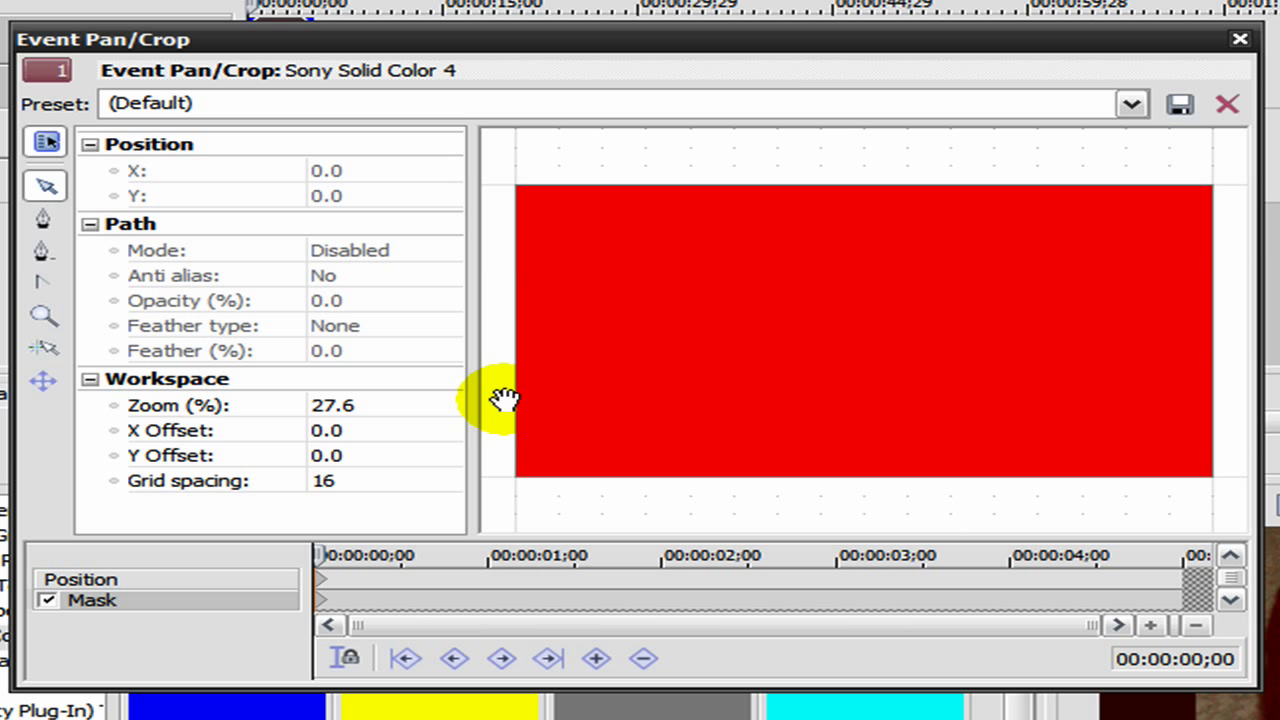
{"action": "left_click", "coordinate": [46, 222]}
Step: Draw a small closed mask blob left of centre with eight anchor points
{"action": "left_click", "coordinate": [695, 274]}
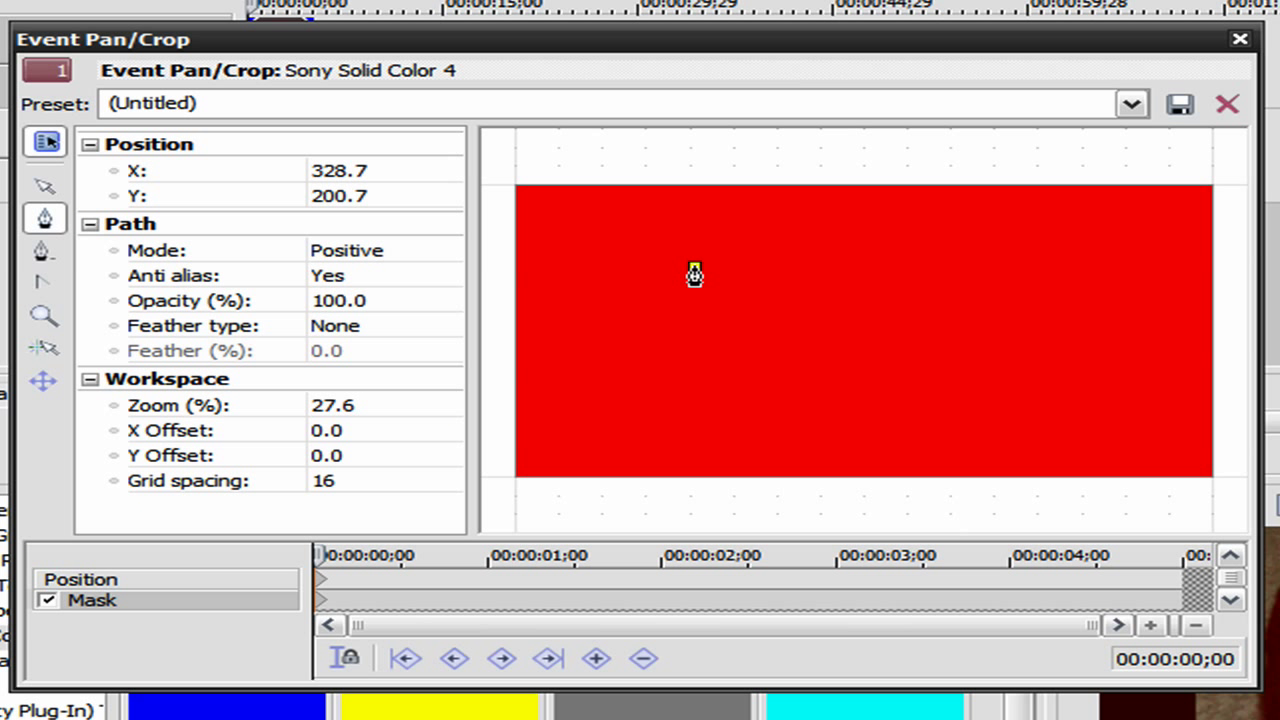
{"action": "left_click", "coordinate": [710, 262]}
{"action": "left_click", "coordinate": [743, 264]}
{"action": "left_click", "coordinate": [740, 287]}
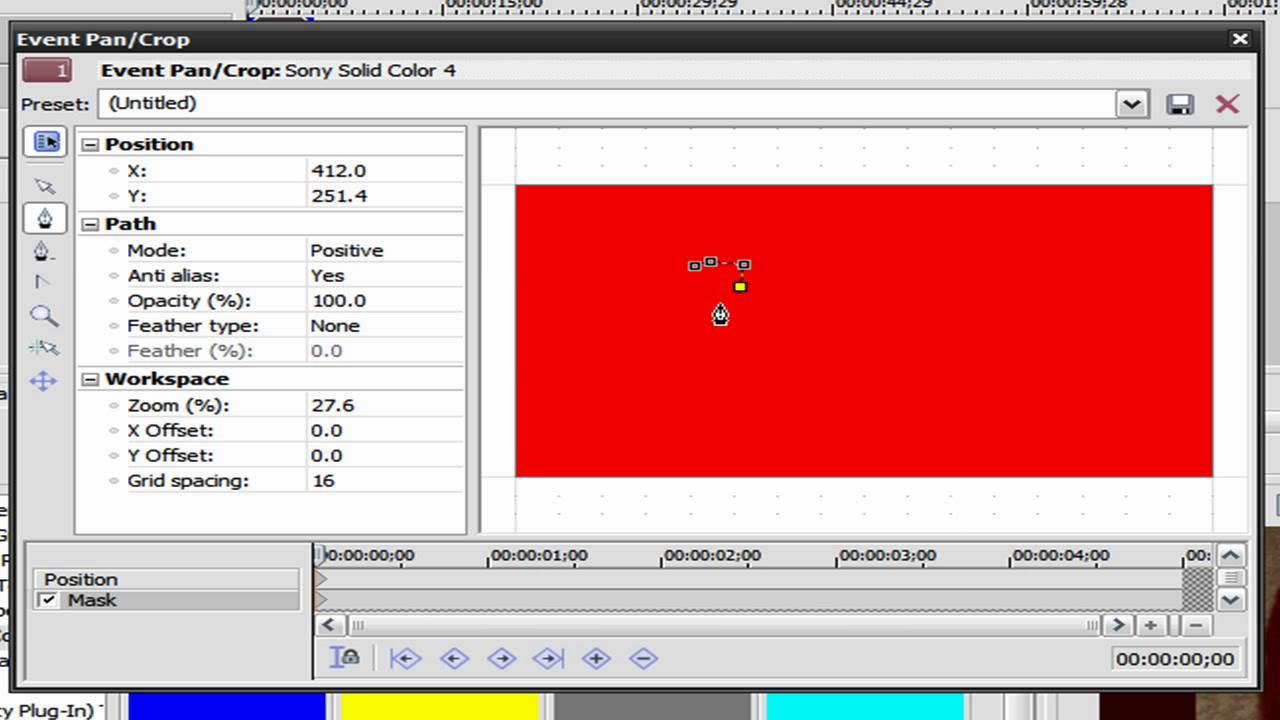
{"action": "left_click", "coordinate": [720, 304]}
{"action": "left_click", "coordinate": [677, 301]}
{"action": "left_click", "coordinate": [675, 283]}
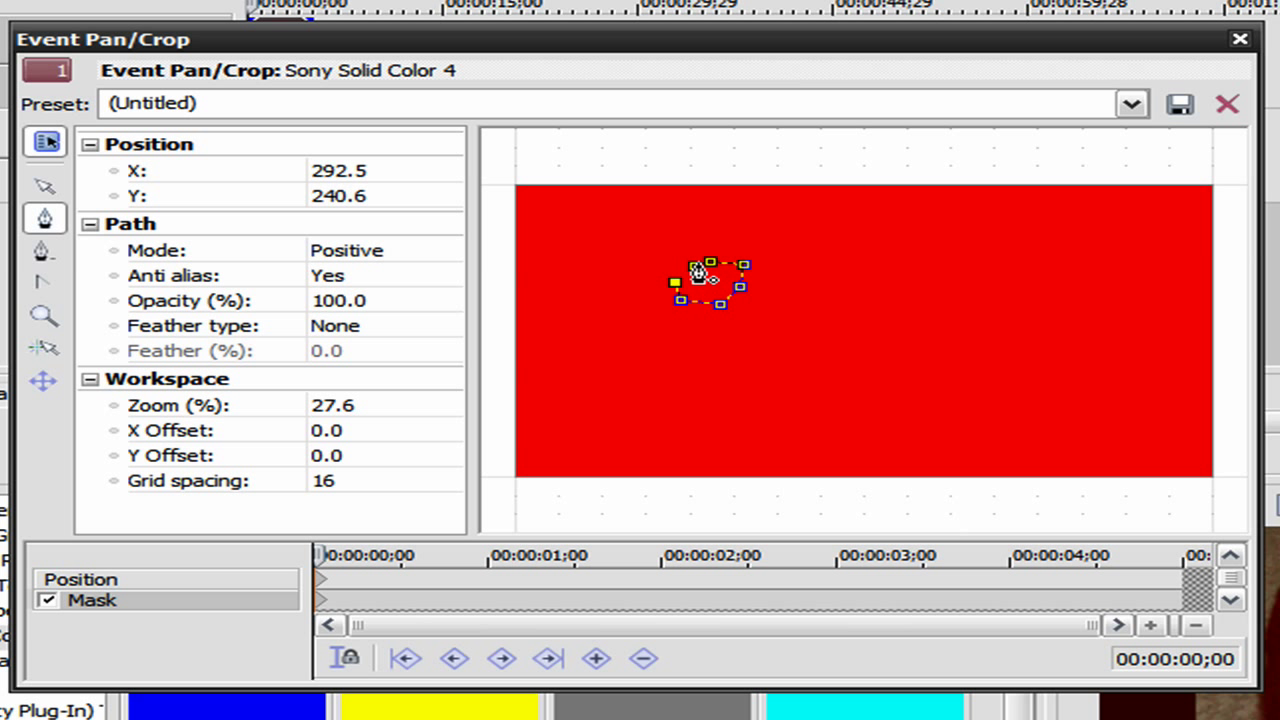
{"action": "left_click", "coordinate": [696, 268]}
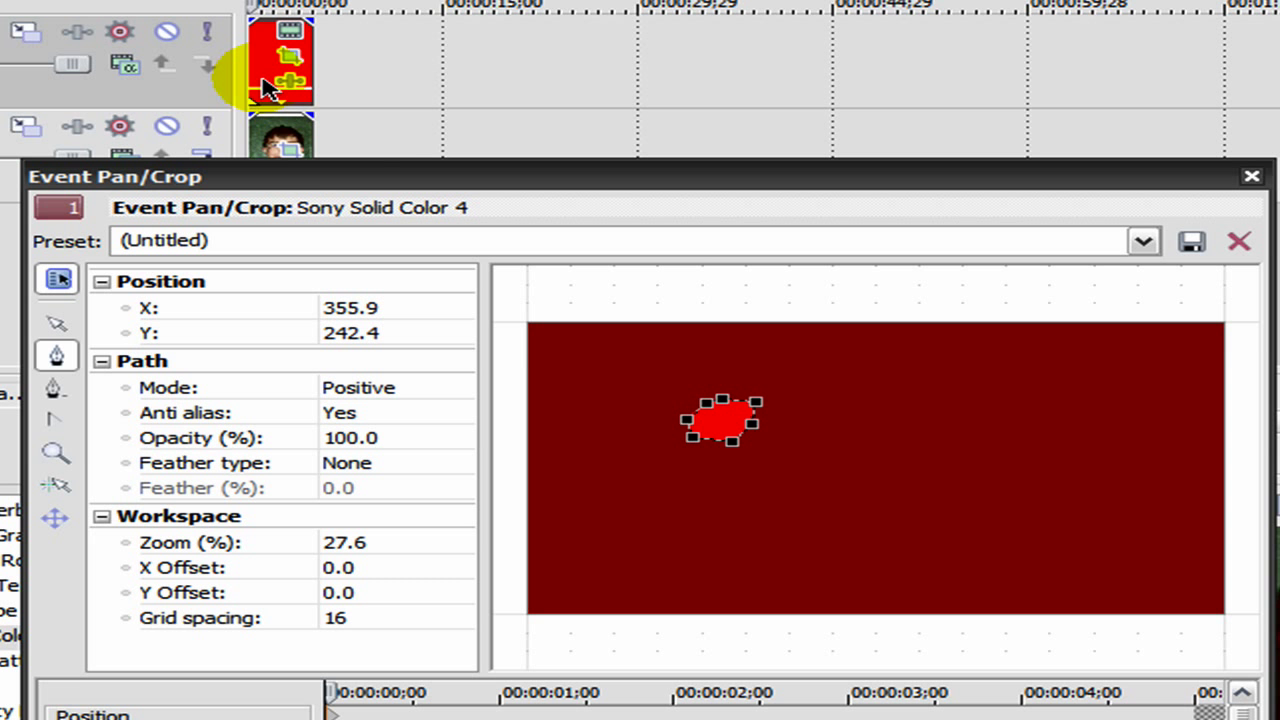
Step: Lower the red clip's opacity to about 37% and switch the mask to the Normal Edit tool
{"action": "left_click_drag", "start_coordinate": [270, 85], "coordinate": [264, 60]}
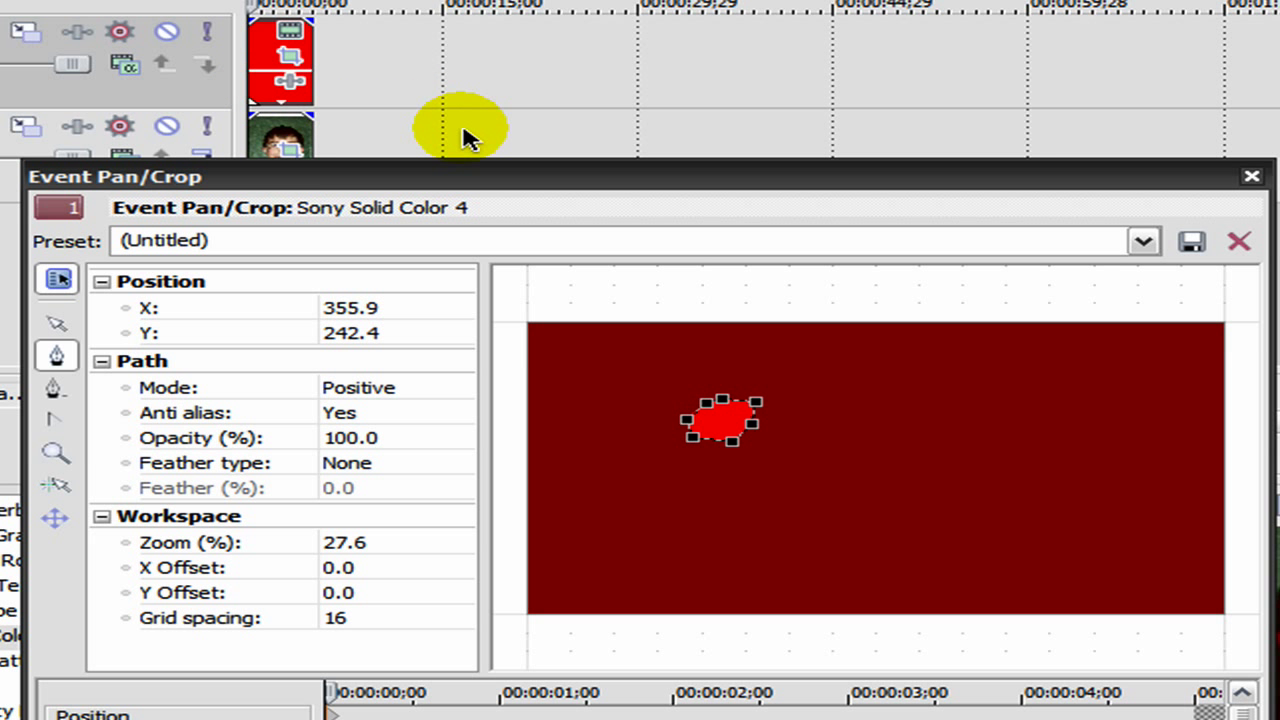
{"action": "left_click_drag", "start_coordinate": [493, 177], "coordinate": [465, 67]}
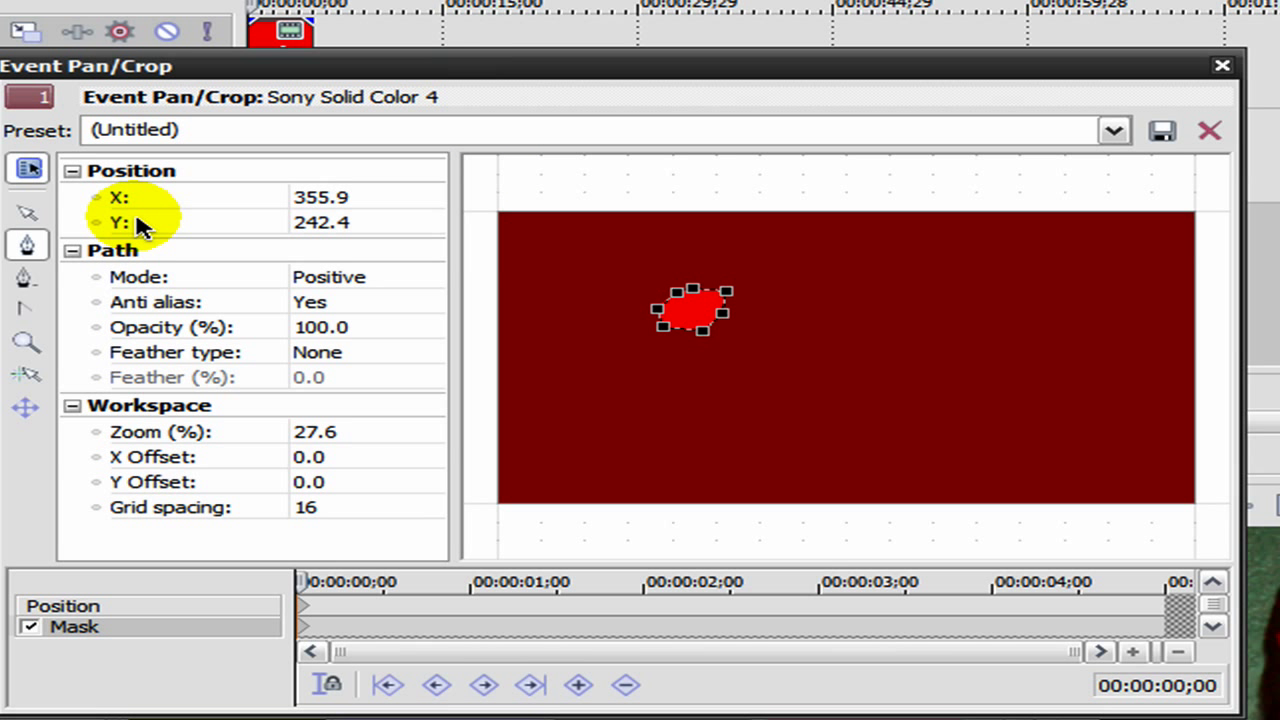
{"action": "left_click", "coordinate": [30, 214]}
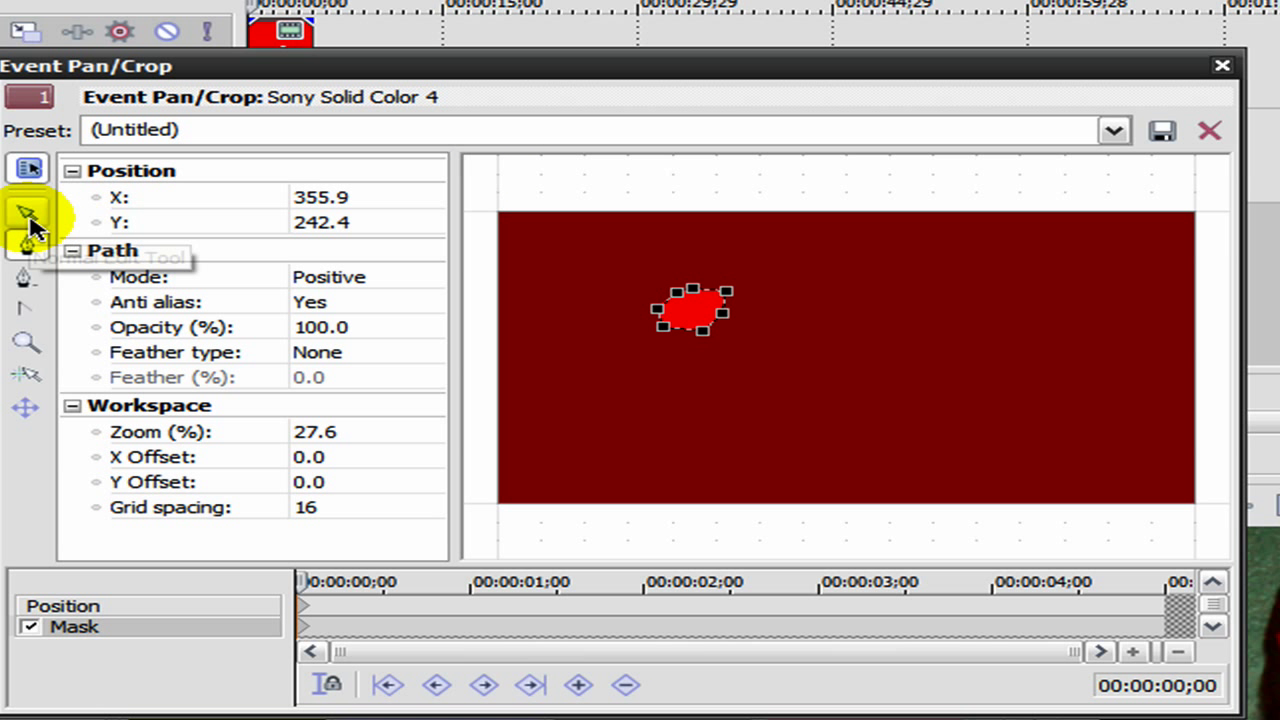
{"action": "left_click", "coordinate": [811, 345]}
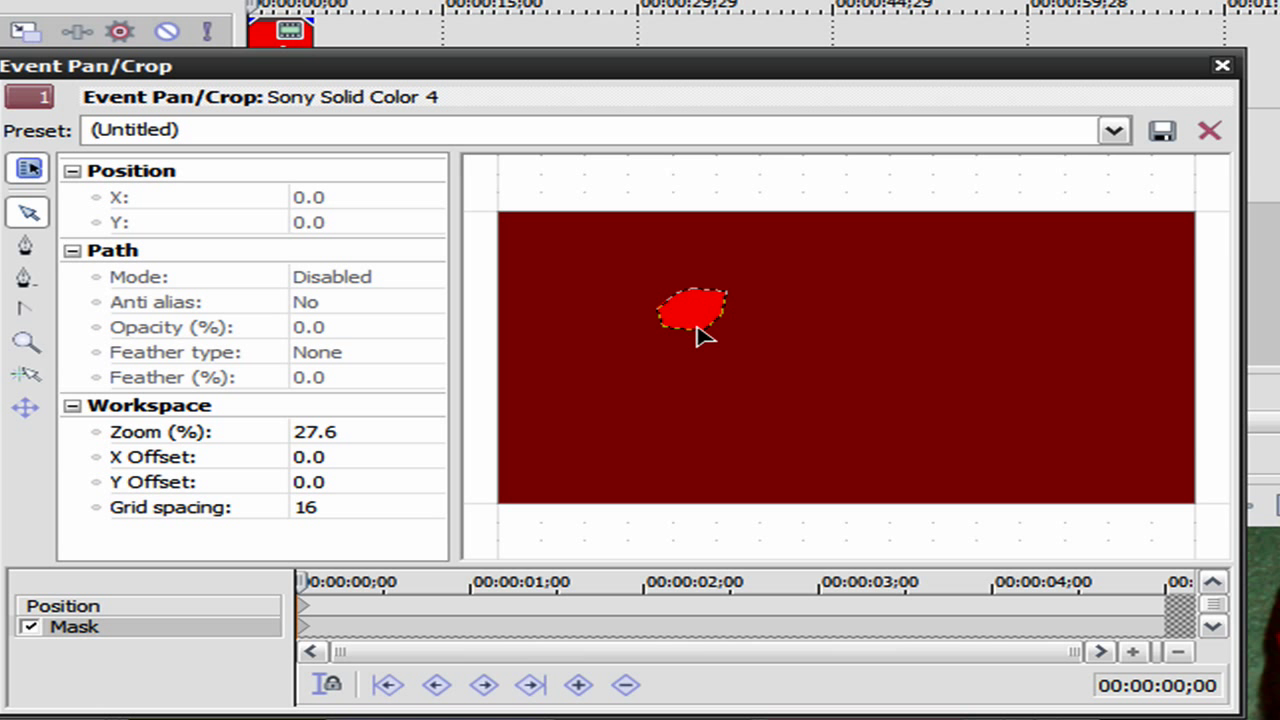
Step: Drag the mask vertices into a thin diagonal streak reaching the pupil, with Video Preview floated
{"action": "left_click_drag", "start_coordinate": [713, 337], "coordinate": [798, 392]}
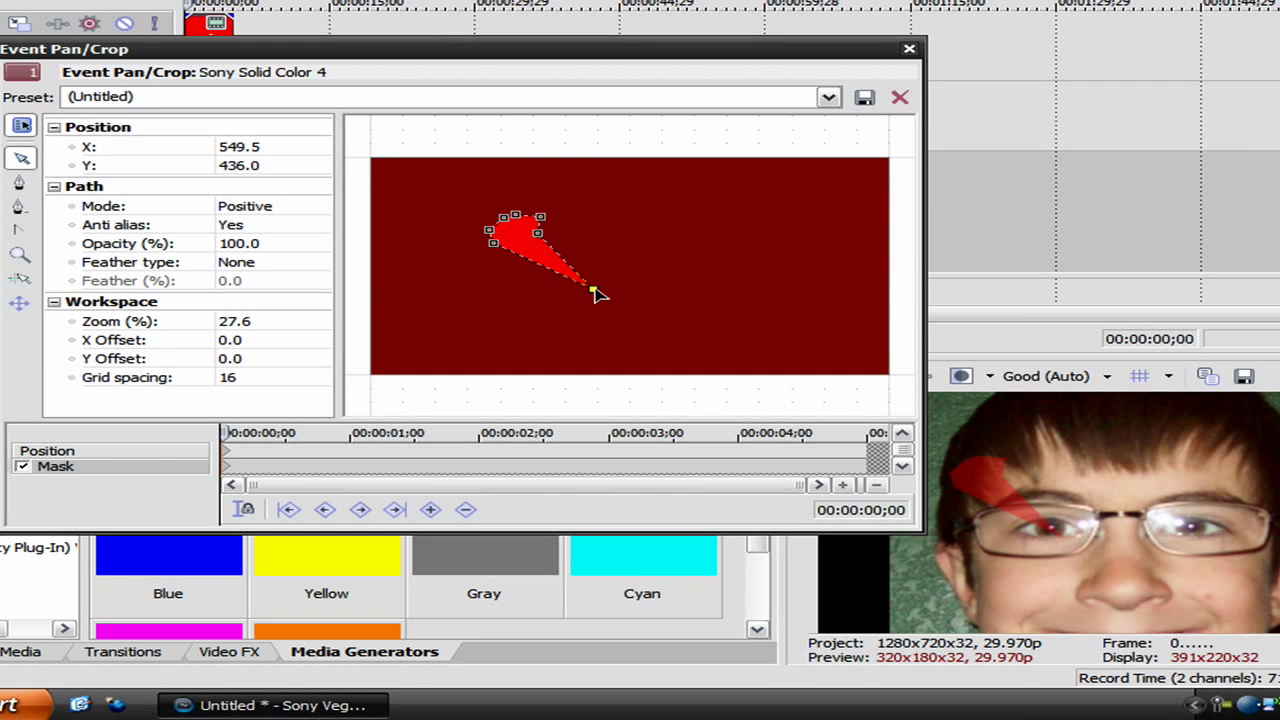
{"action": "left_click_drag", "start_coordinate": [491, 242], "coordinate": [579, 290]}
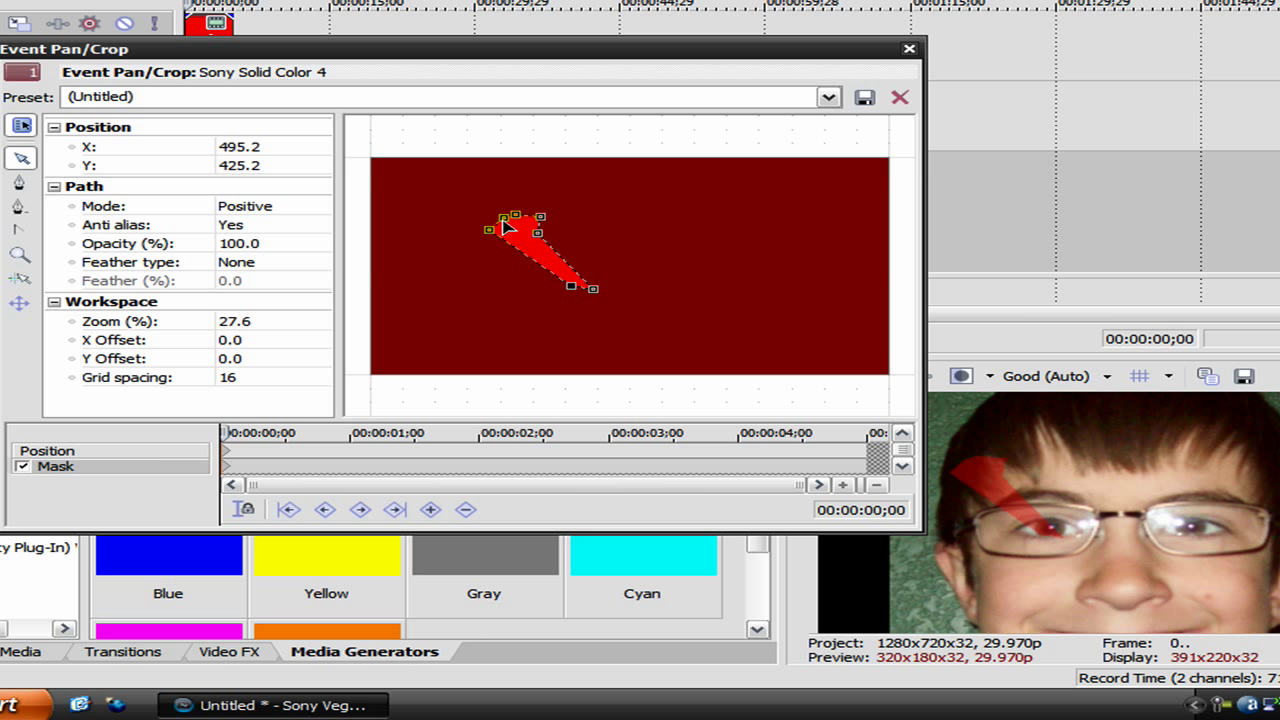
{"action": "left_click_drag", "start_coordinate": [503, 240], "coordinate": [551, 278]}
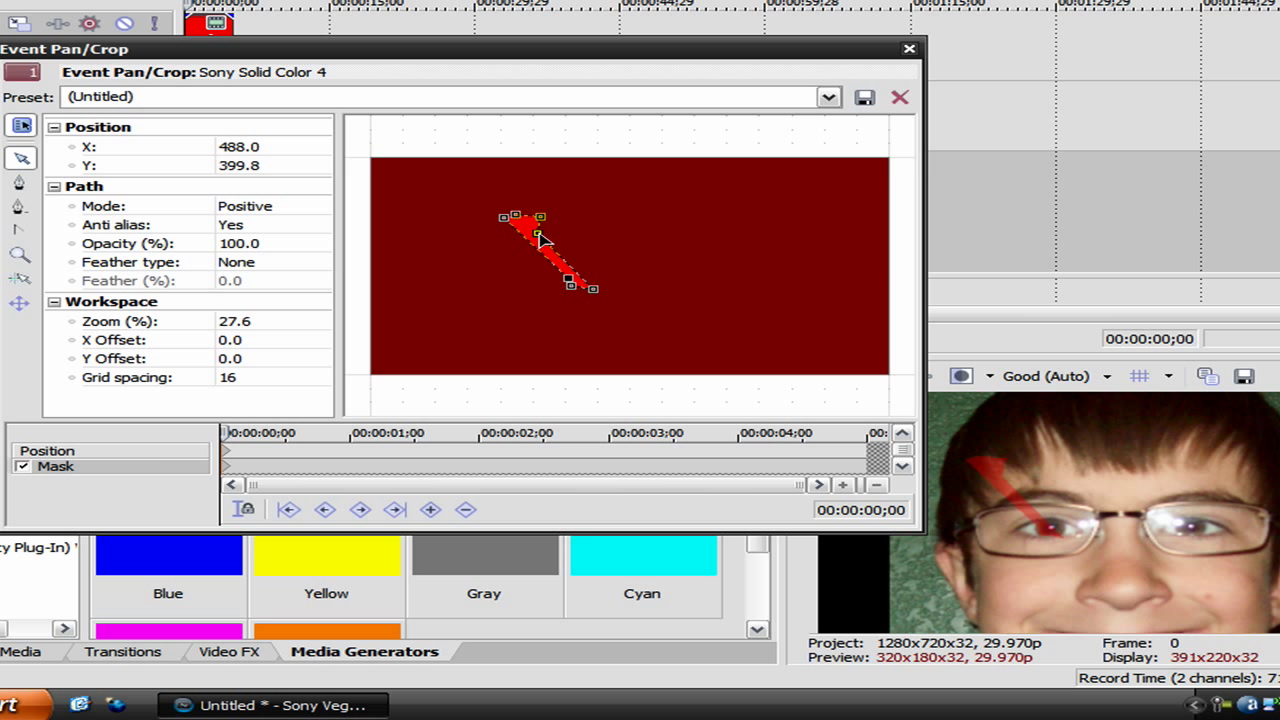
{"action": "left_click_drag", "start_coordinate": [539, 236], "coordinate": [596, 283]}
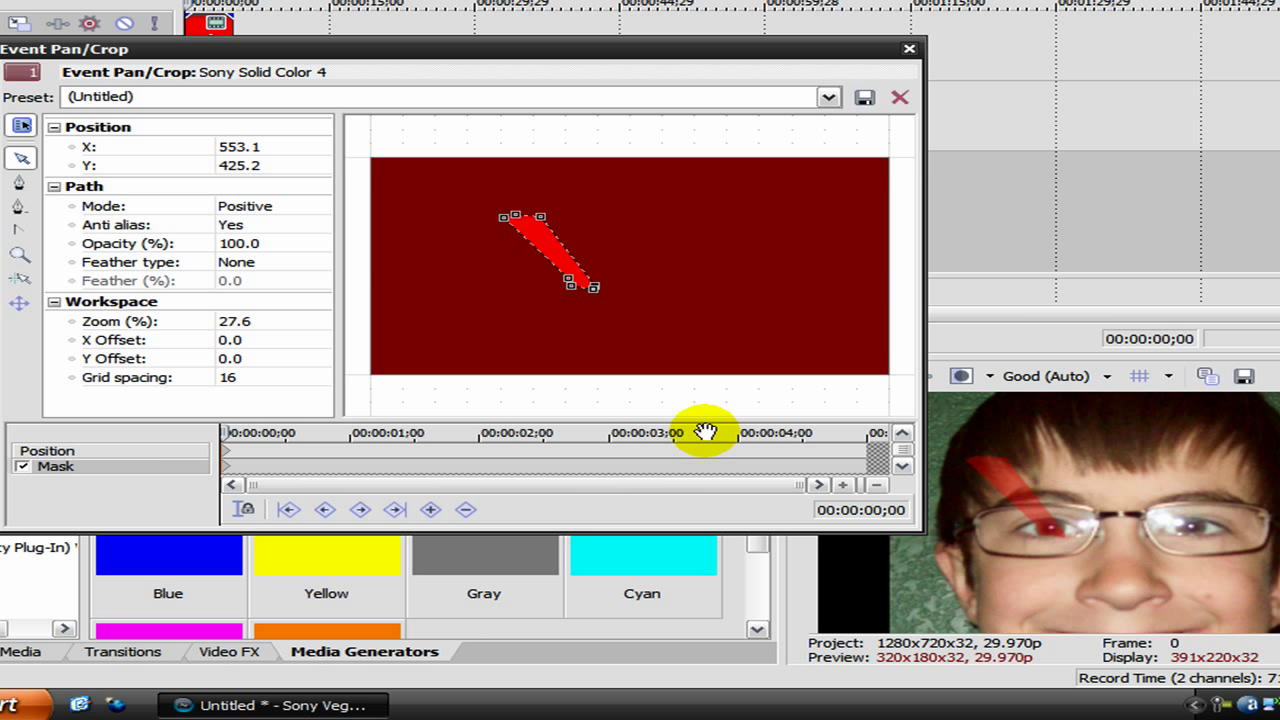
{"action": "left_click_drag", "start_coordinate": [806, 590], "coordinate": [766, 217]}
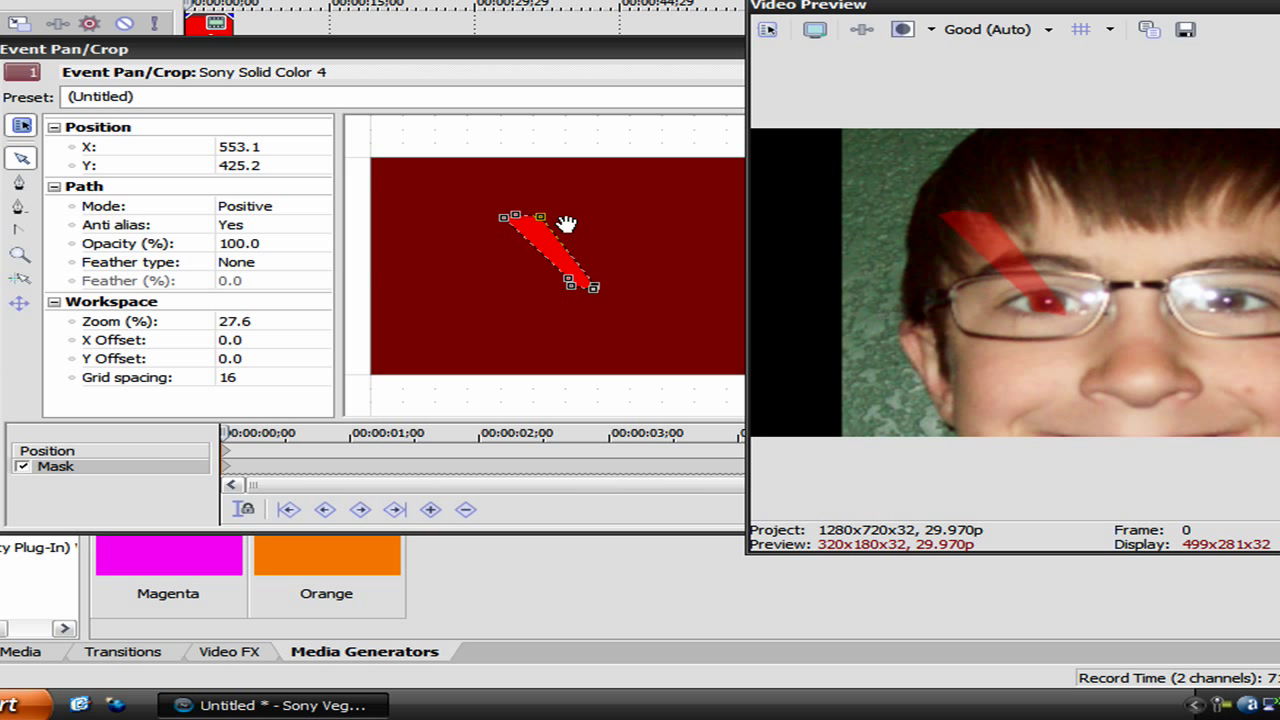
{"action": "mouse_move", "coordinate": [551, 224]}
{"action": "left_mouse_down"}
{"action": "mouse_move", "coordinate": [608, 276]}
{"action": "mouse_move", "coordinate": [606, 291]}
{"action": "left_mouse_up"}
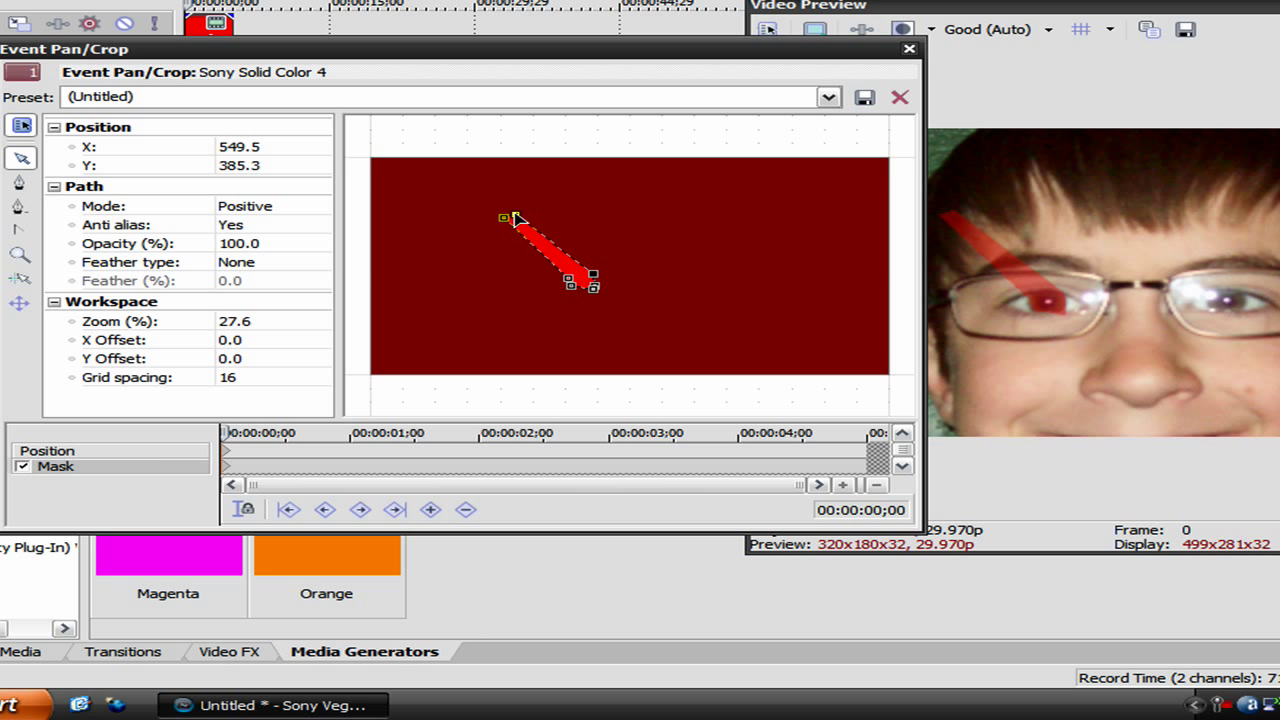
Step: Pull the mask points inward into a small spot over the left pupil and re-dock Video Preview
{"action": "left_click_drag", "start_coordinate": [541, 255], "coordinate": [590, 272]}
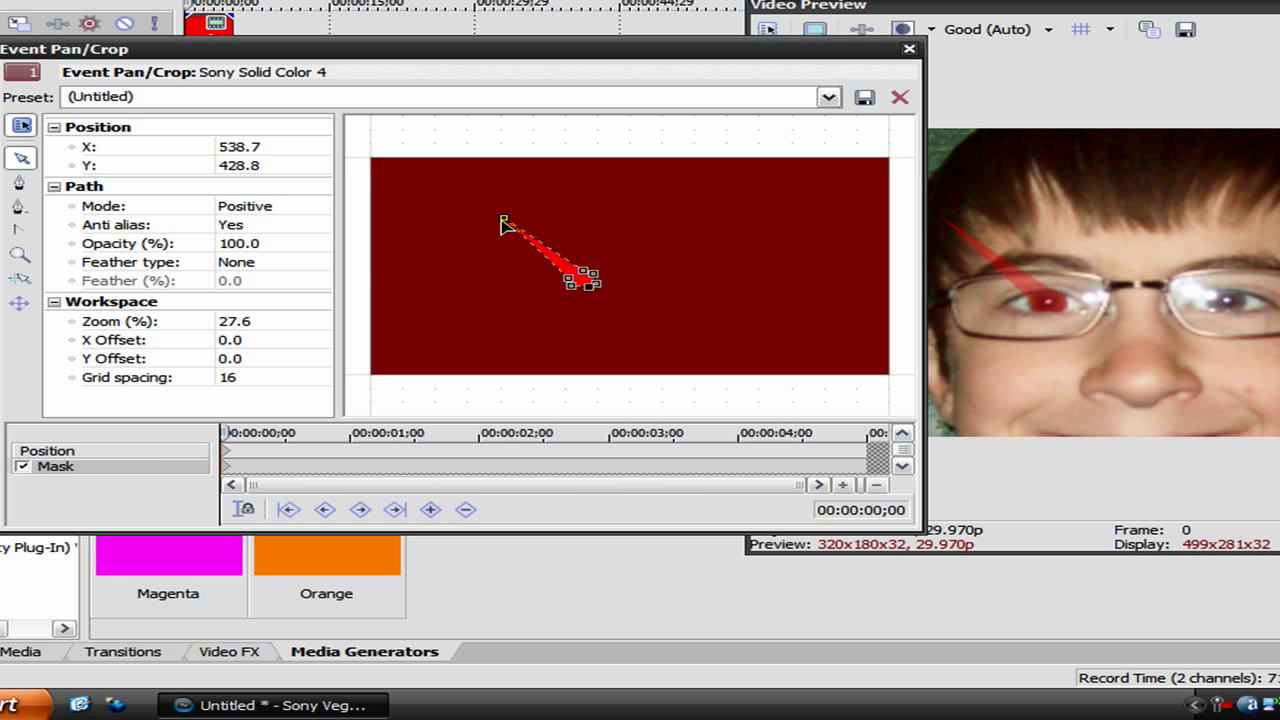
{"action": "left_click_drag", "start_coordinate": [516, 236], "coordinate": [565, 276]}
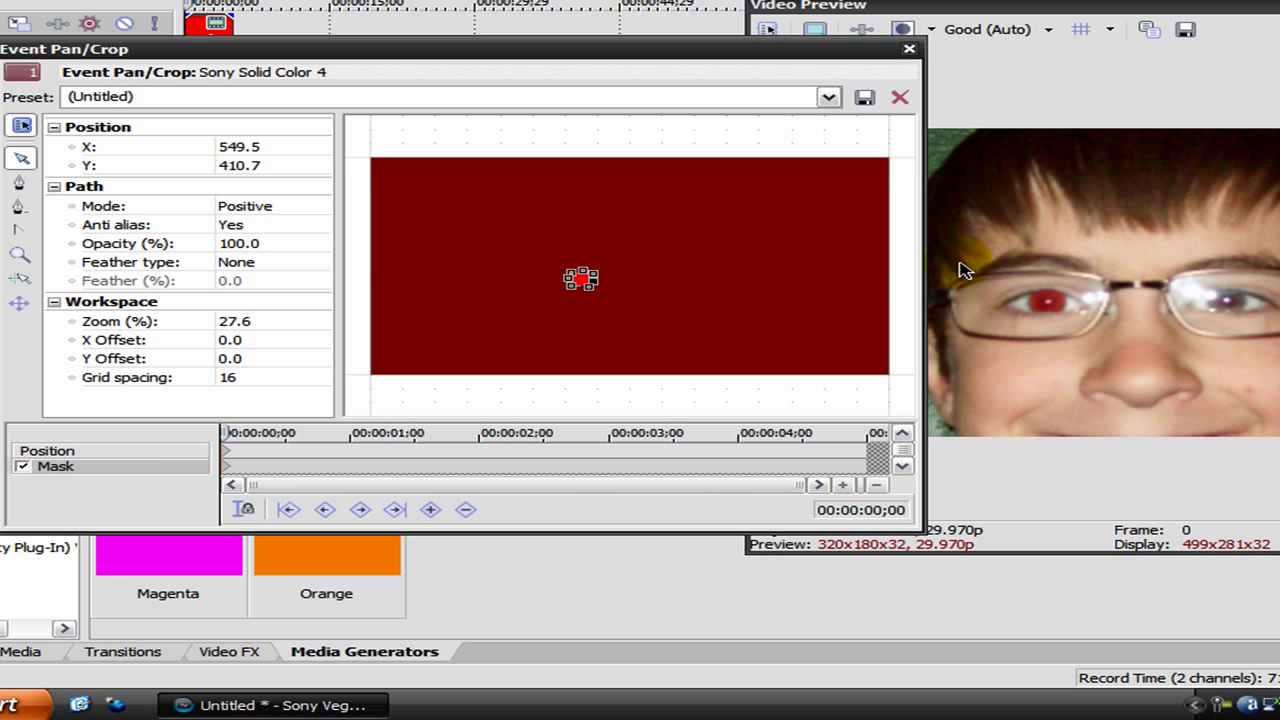
{"action": "left_click_drag", "start_coordinate": [903, 8], "coordinate": [777, 14]}
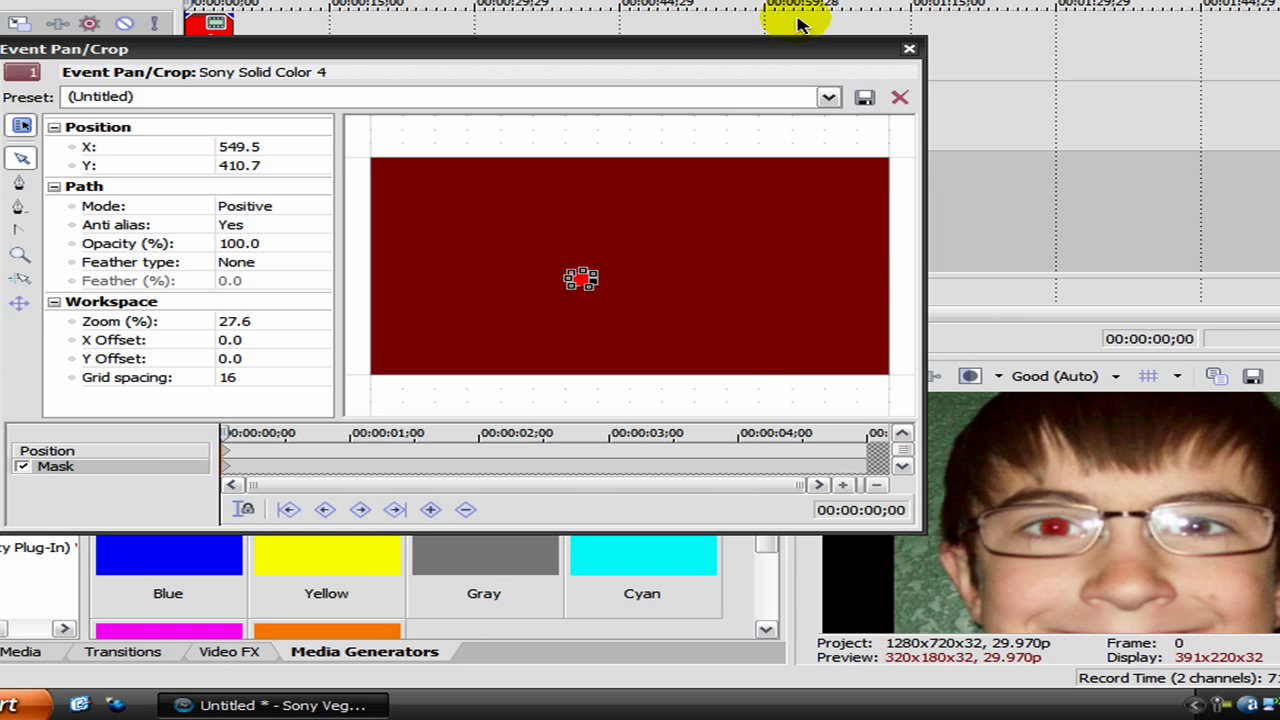
Step: Close Event Pan/Crop and set the red clip's opacity to about 22%
{"action": "left_click", "coordinate": [908, 52]}
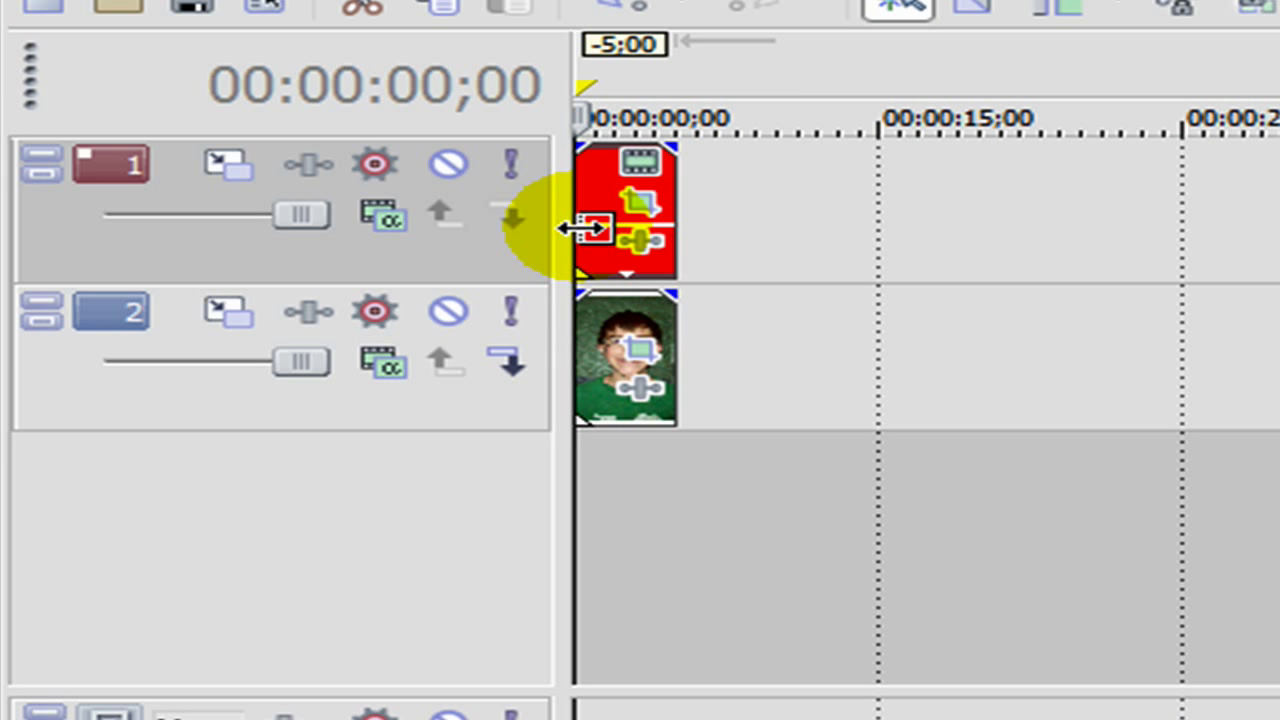
{"action": "mouse_move", "coordinate": [603, 250]}
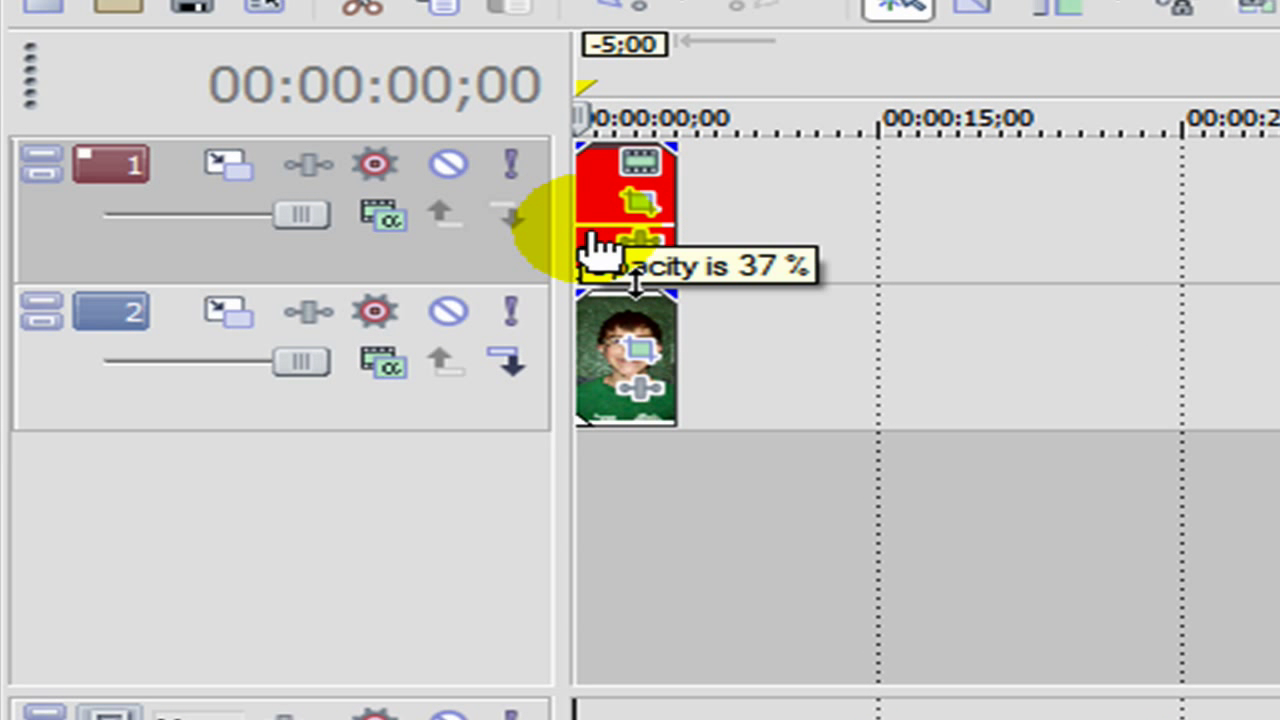
{"action": "left_click_drag", "start_coordinate": [603, 240], "coordinate": [616, 255]}
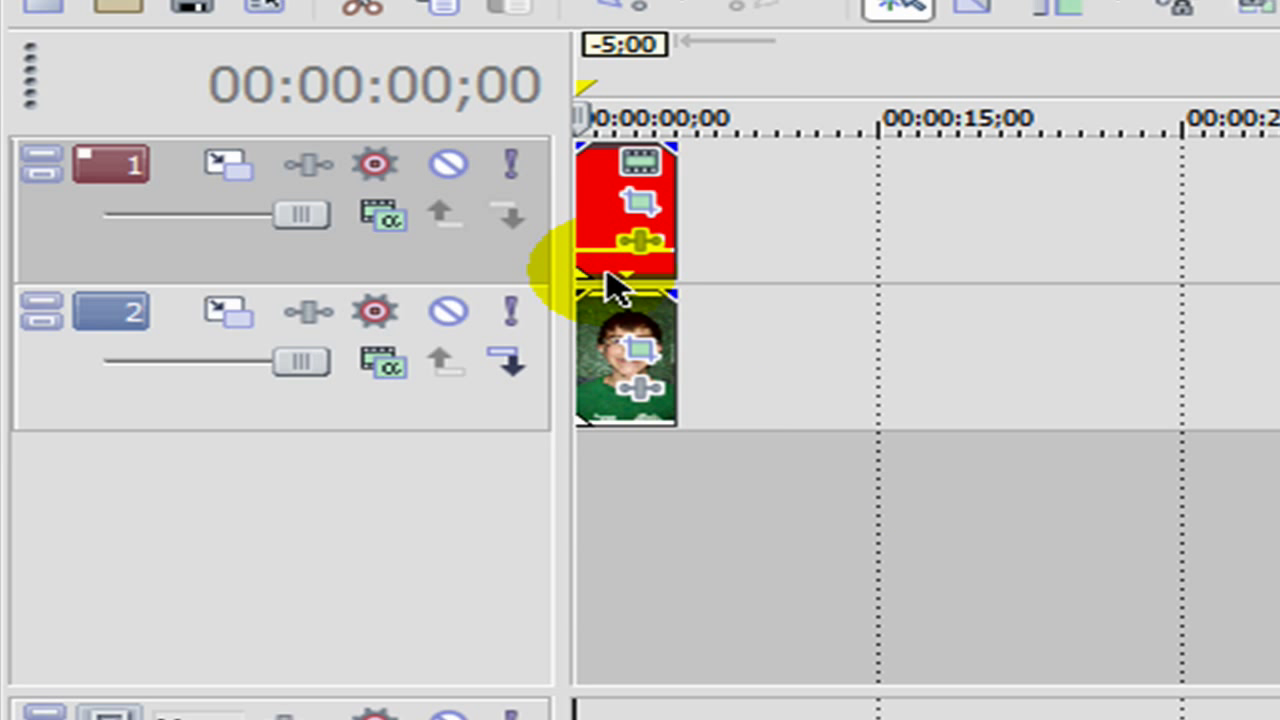
{"action": "left_click_drag", "start_coordinate": [609, 252], "coordinate": [612, 245]}
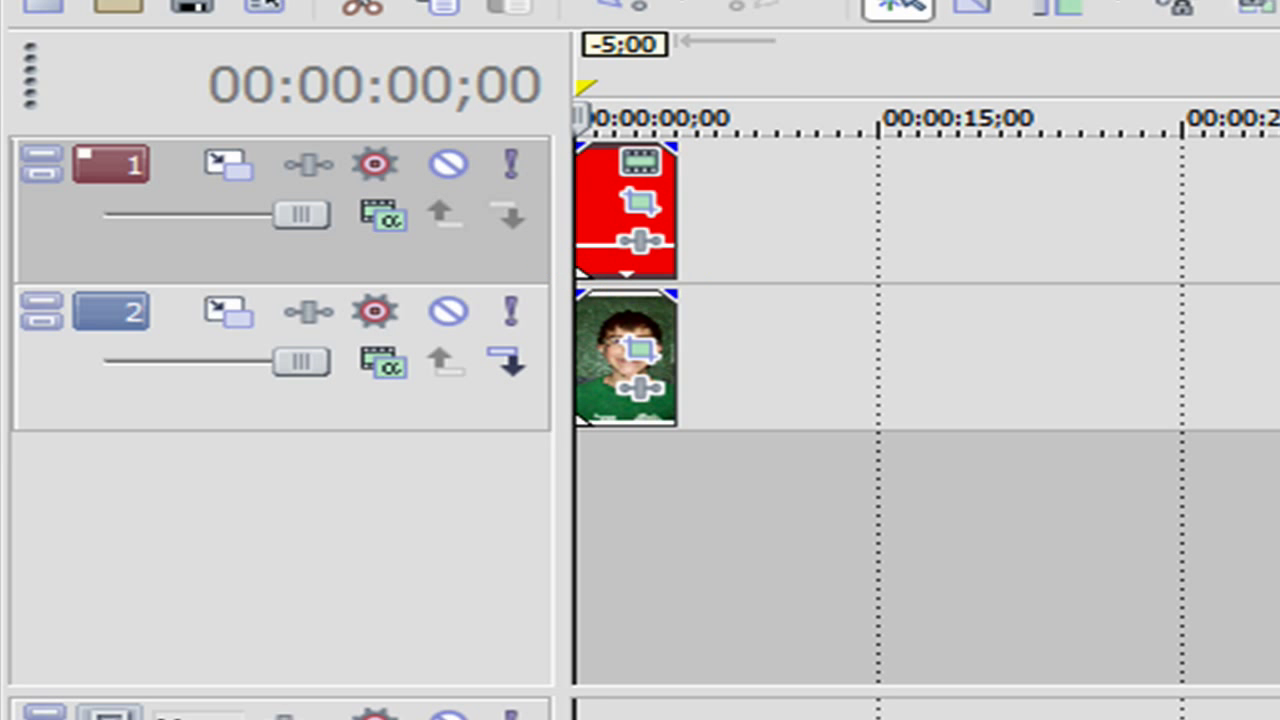
{"action": "mouse_move", "coordinate": [617, 254]}
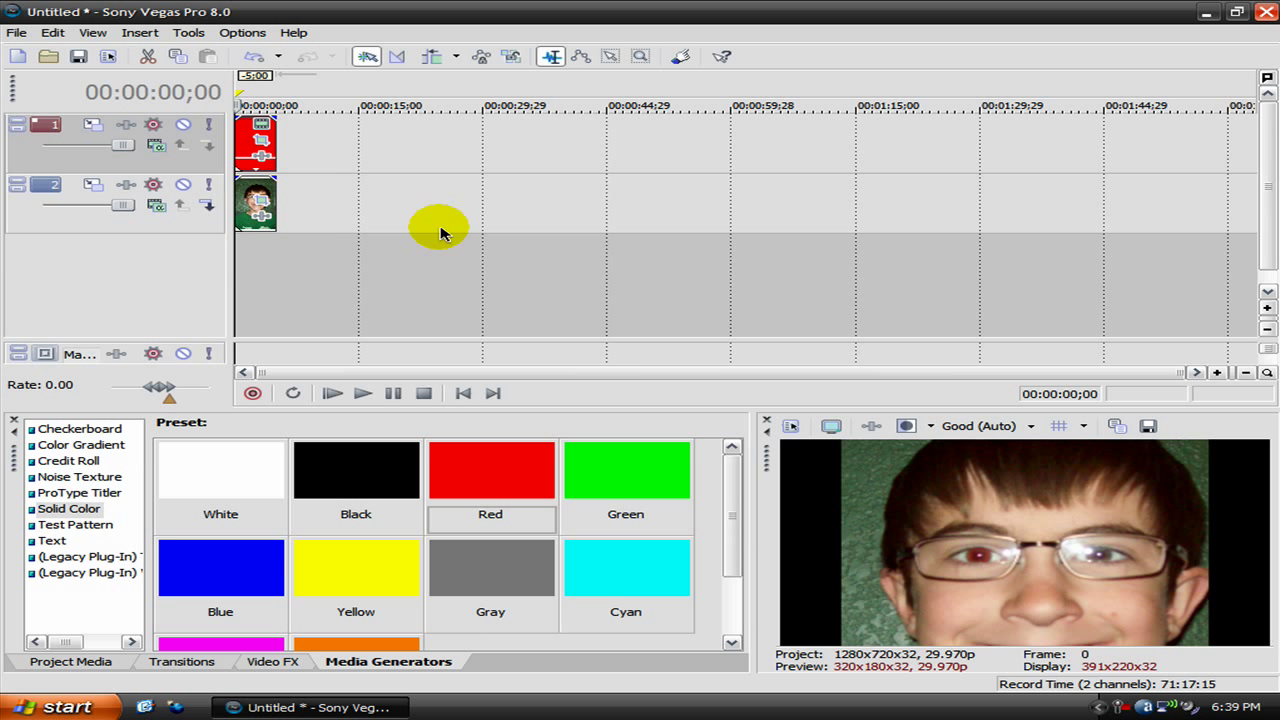
Step: Close Vegas Pro without saving the Untitled project
{"action": "mouse_move", "coordinate": [731, 520]}
{"action": "left_mouse_down"}
{"action": "mouse_move", "coordinate": [737, 591]}
{"action": "mouse_move", "coordinate": [740, 497]}
{"action": "left_mouse_up"}
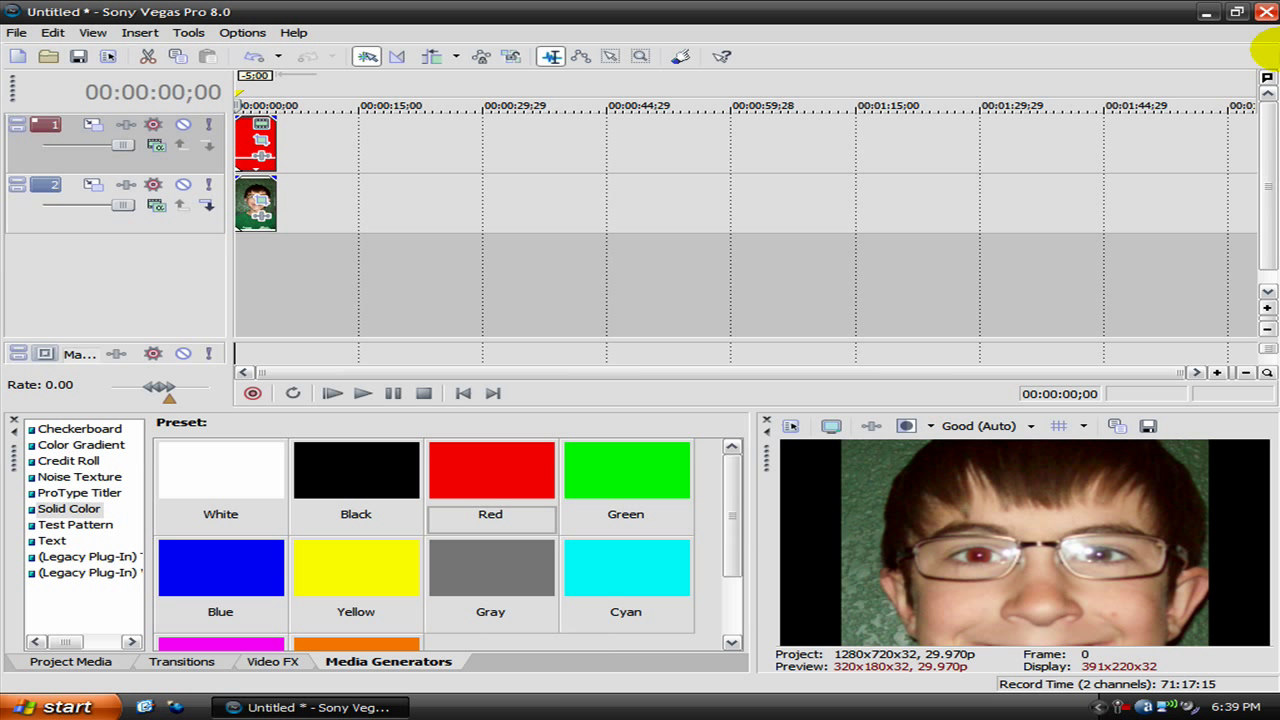
{"action": "left_click", "coordinate": [1265, 14]}
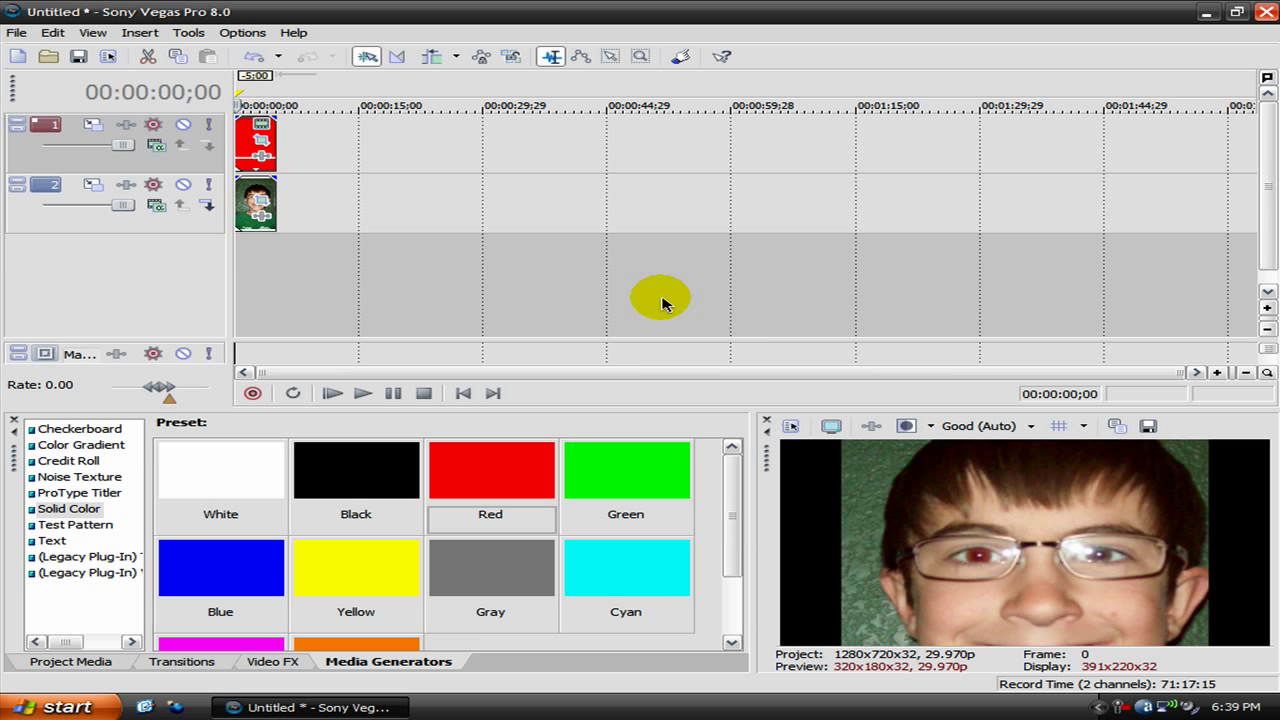
{"action": "left_click", "coordinate": [630, 289]}
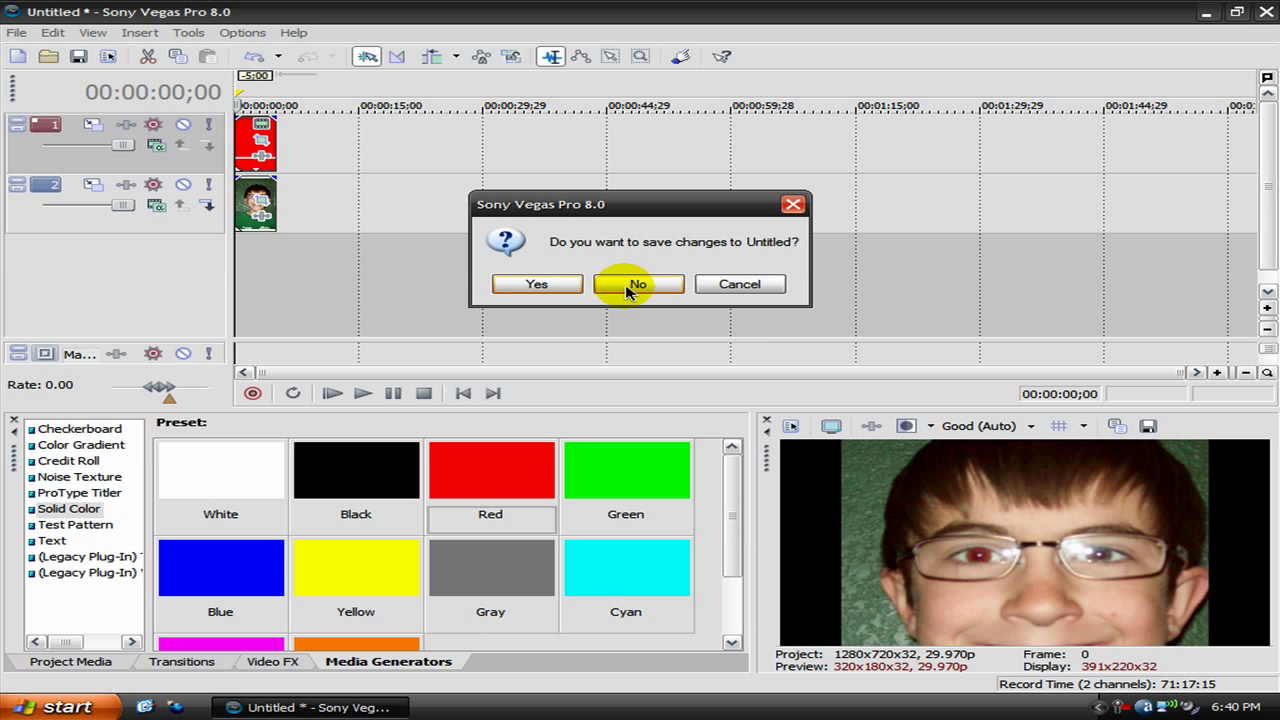